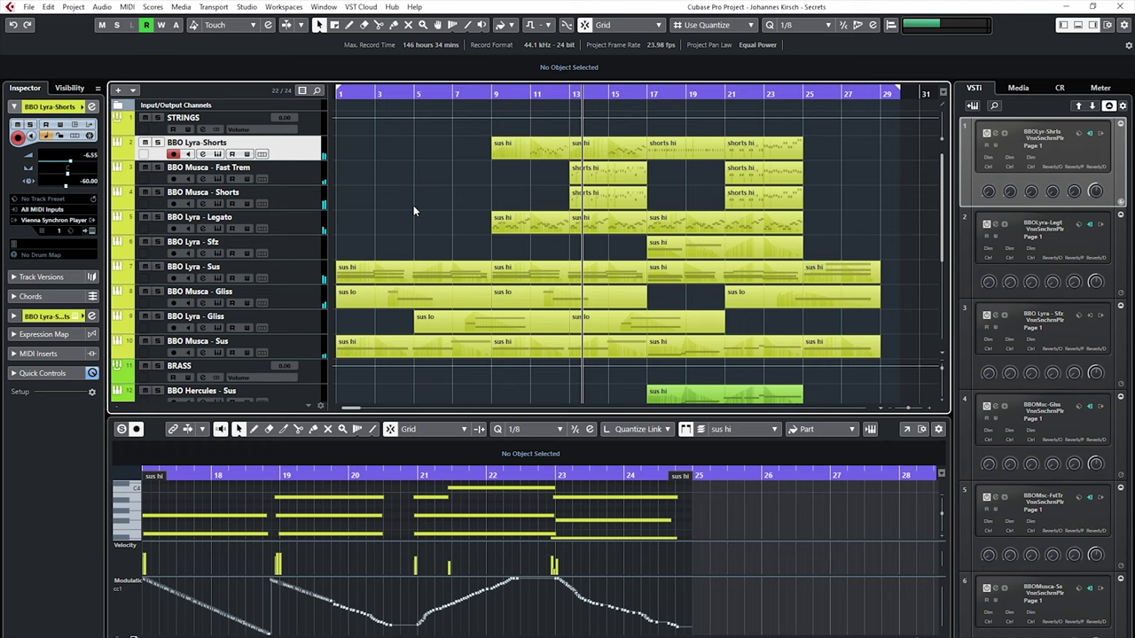
- Show the BBO Lyra - Sus sus hi part at bars 9–17 in the lower key editor
left_click(496, 273)
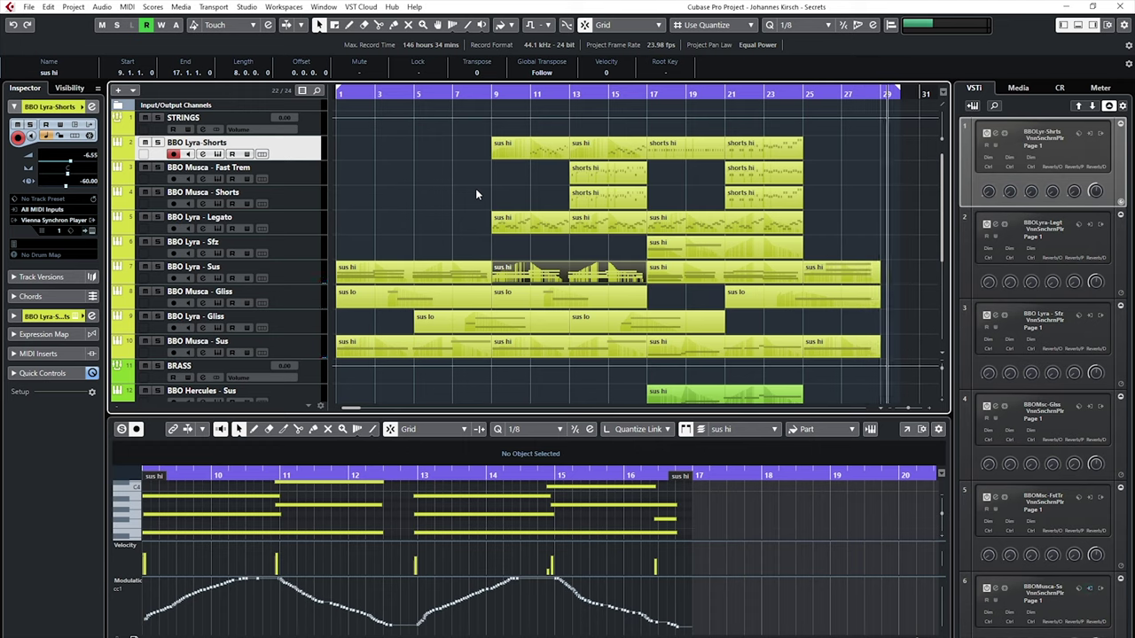
- Solo BBO Lyra - Sus, open its Synchron Player, and start playback
left_click(285, 277)
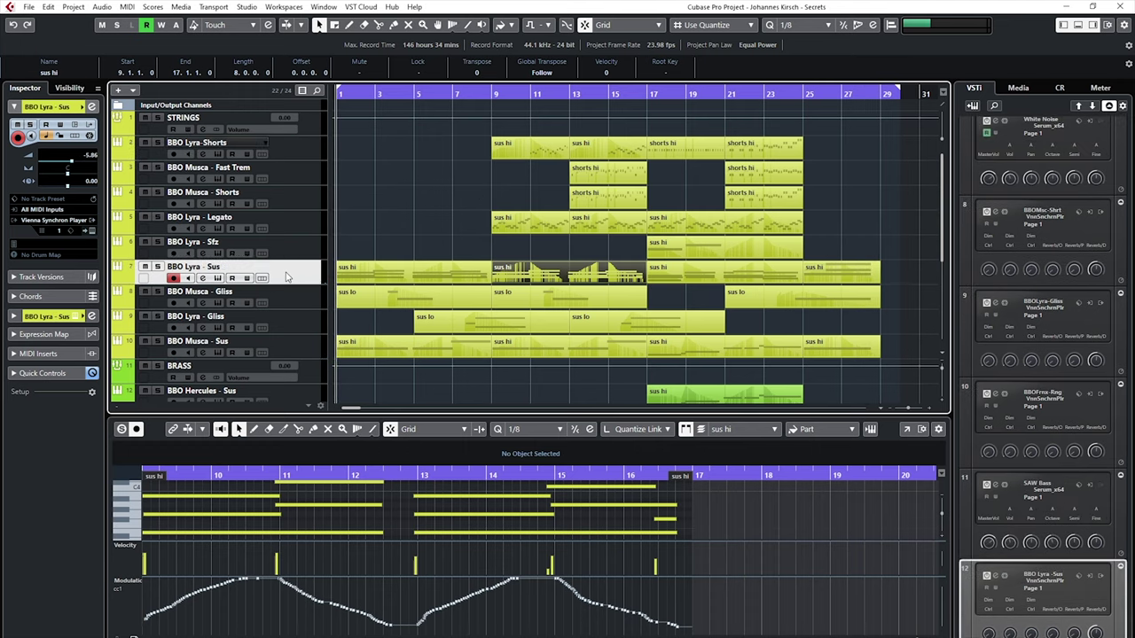
left_click(157, 267)
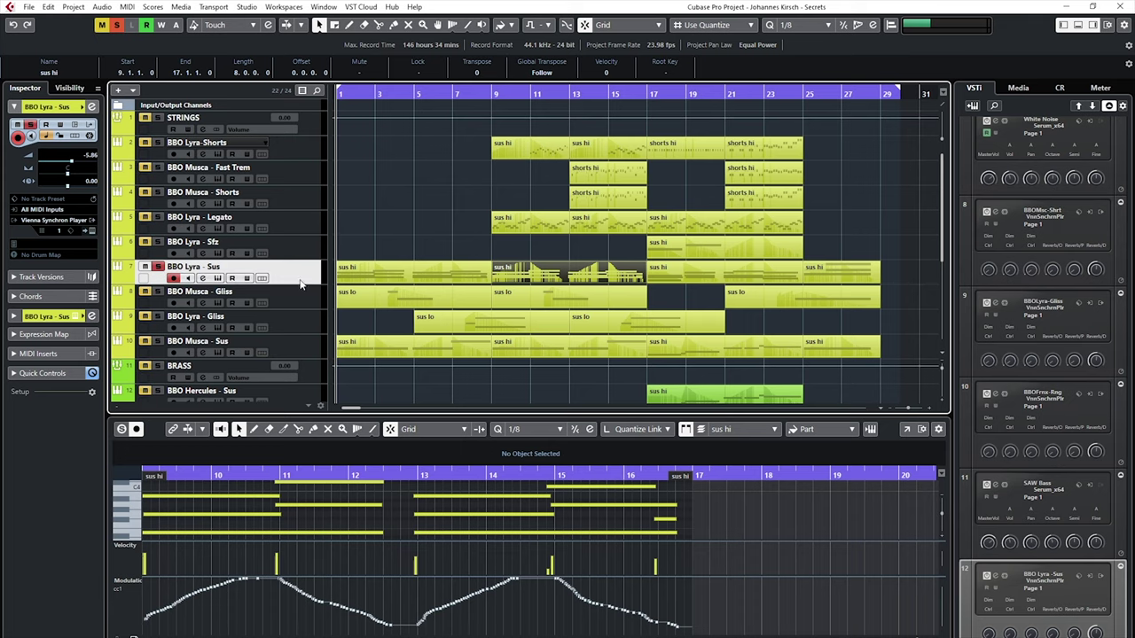
left_click(76, 125)
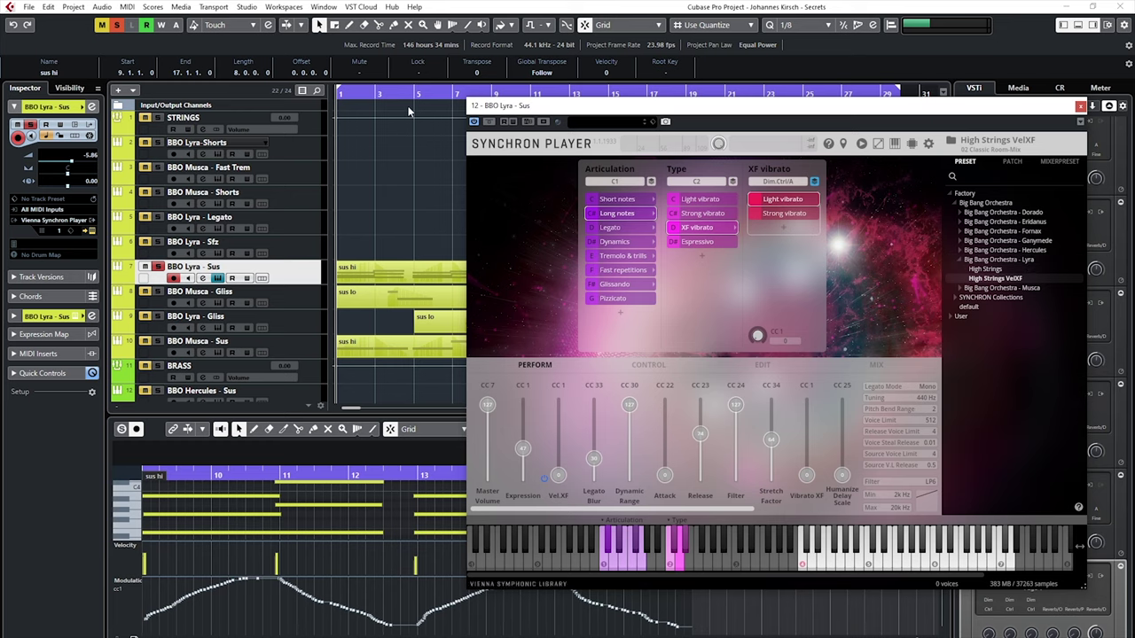
key("space")
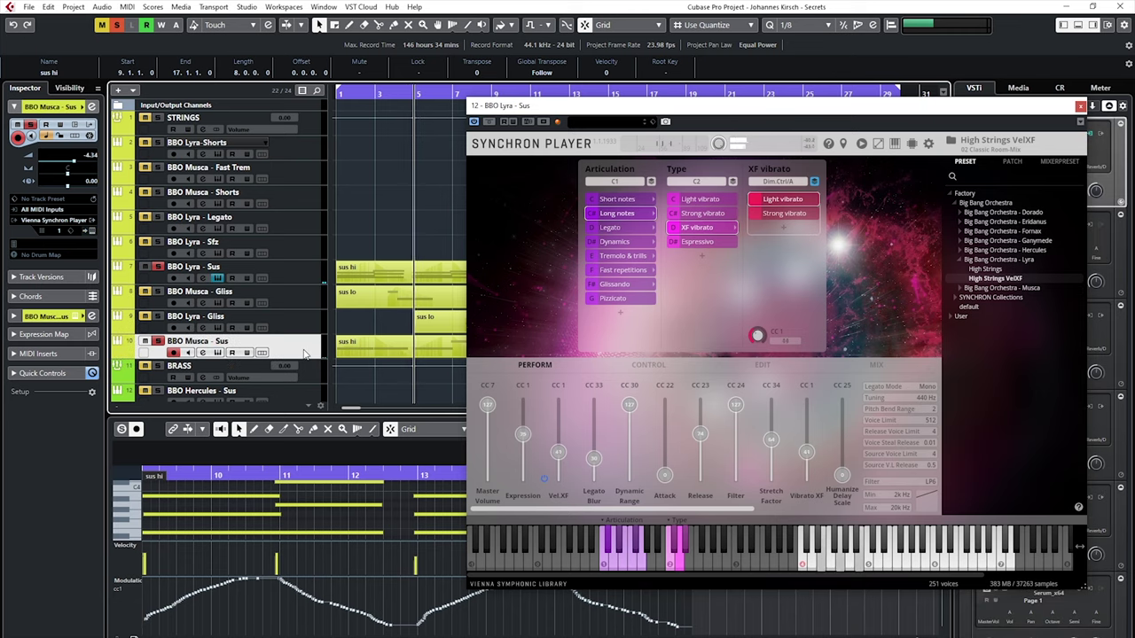
- Reopen the Lyra - Sus Synchron Player and show its CONTROL mapping page
left_click(282, 346)
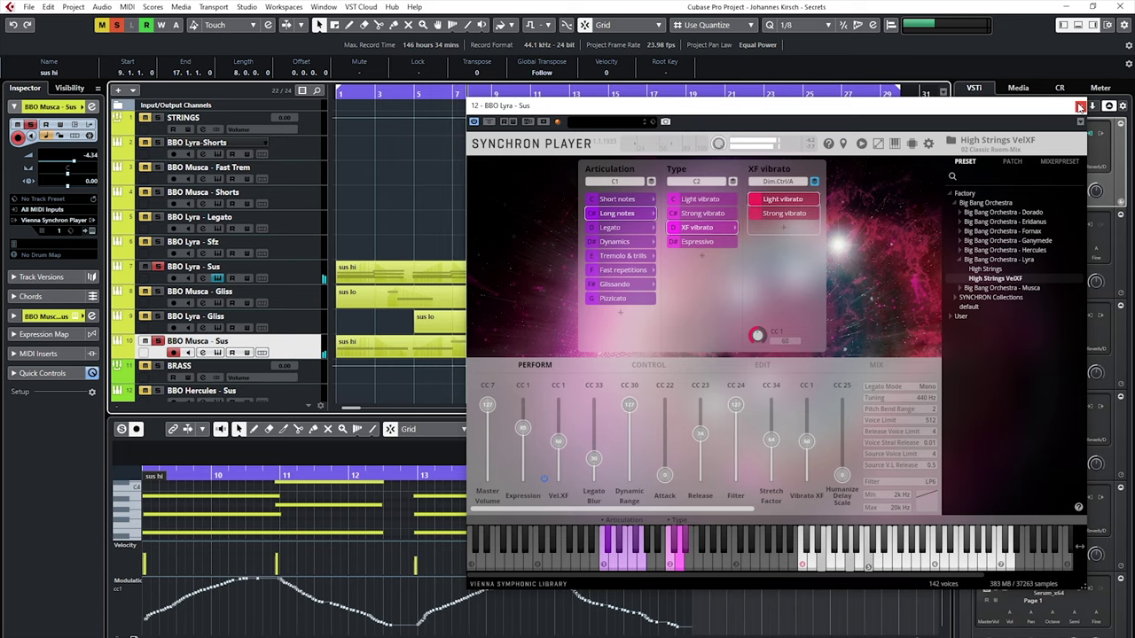
left_click(385, 294)
left_click(310, 278)
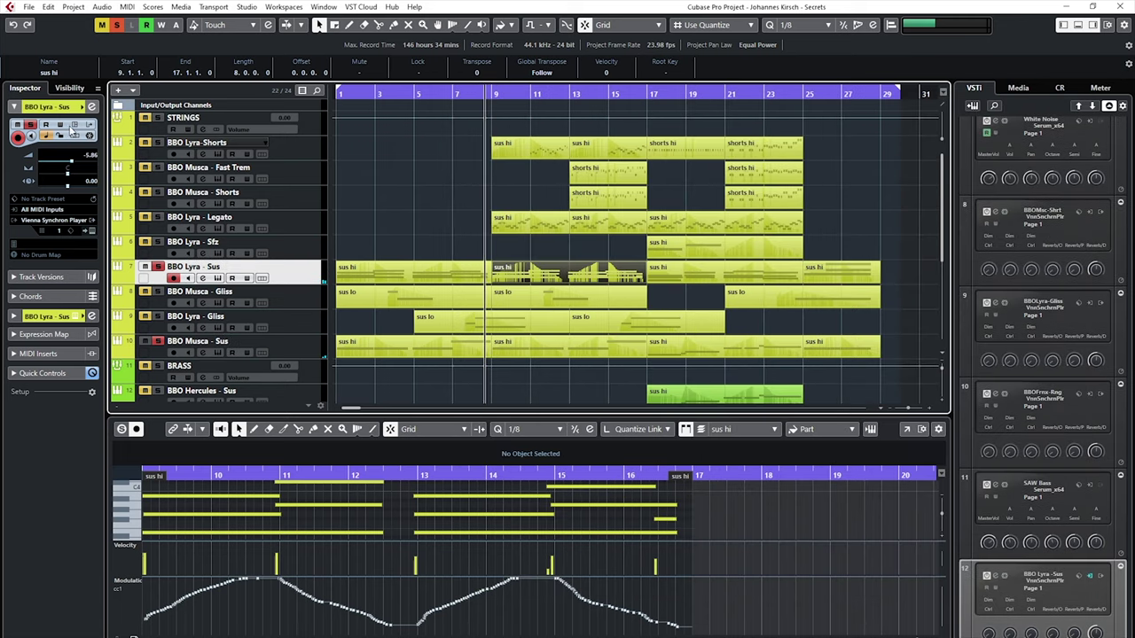
left_click(217, 277)
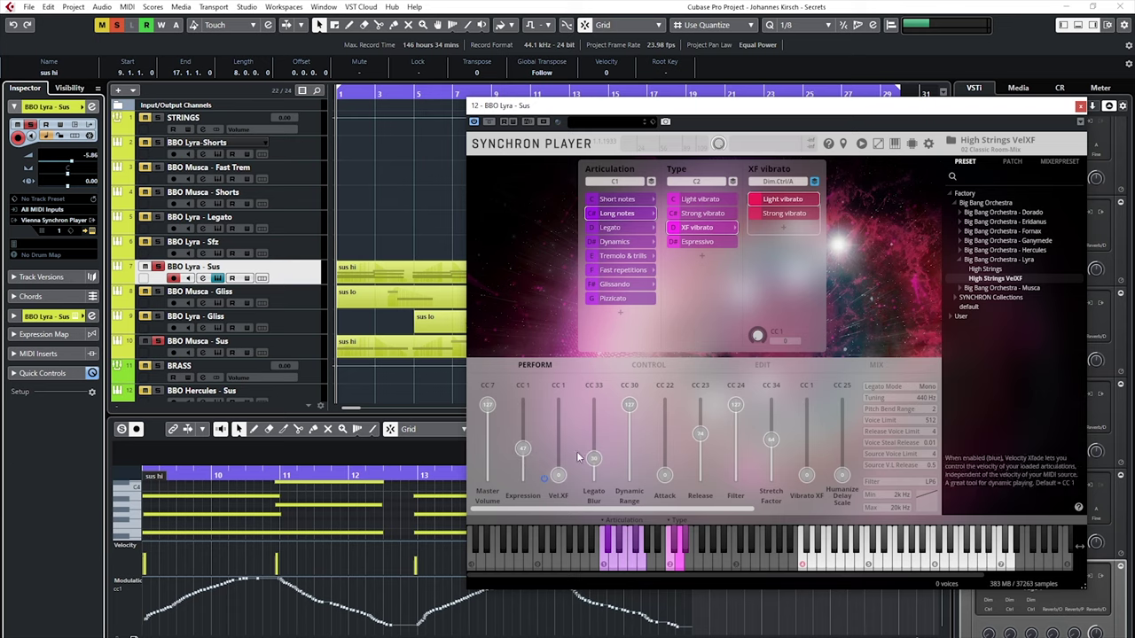
left_click(642, 364)
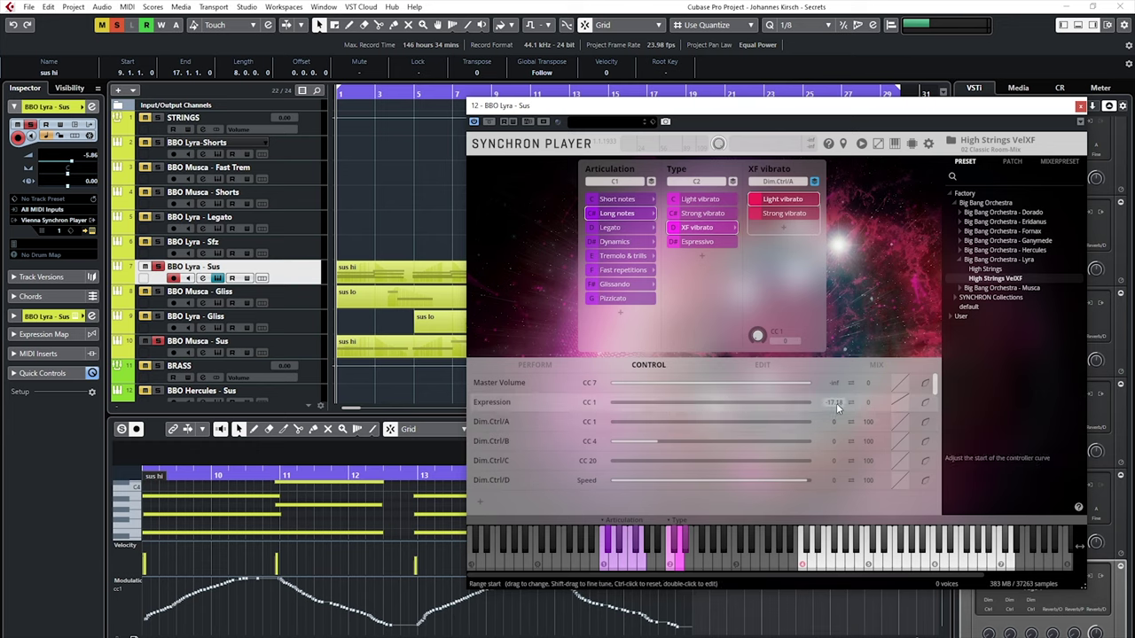
- Raise the Expression range start to about -15.4, then return to Perform and play
left_click_drag(836, 402, 835, 396)
right_click(545, 400)
key("Escape")
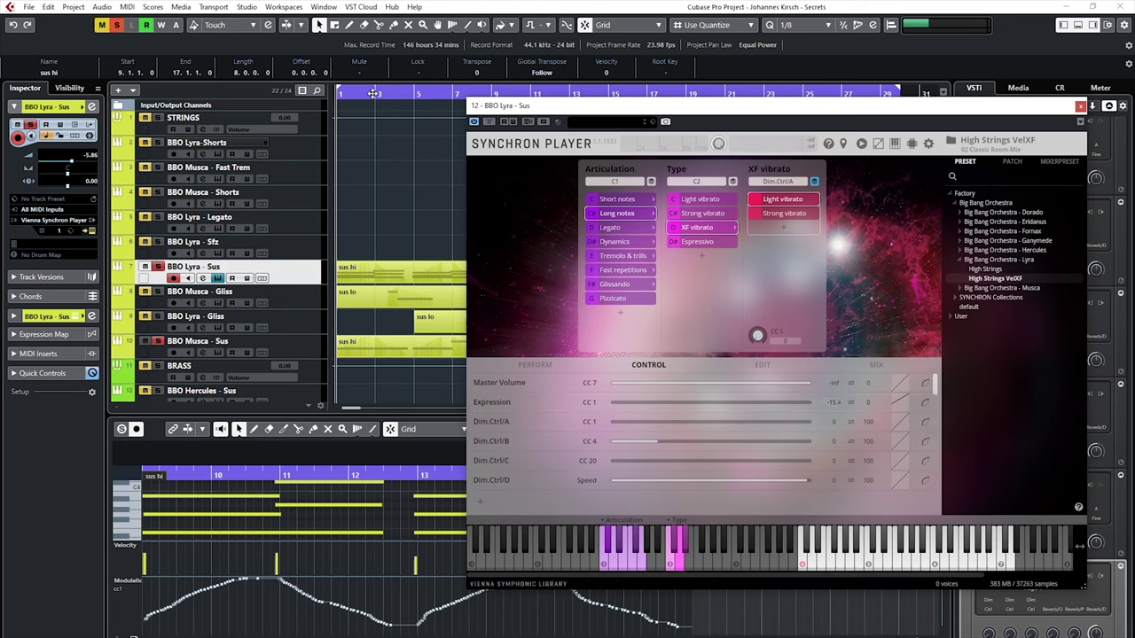
left_click(534, 366)
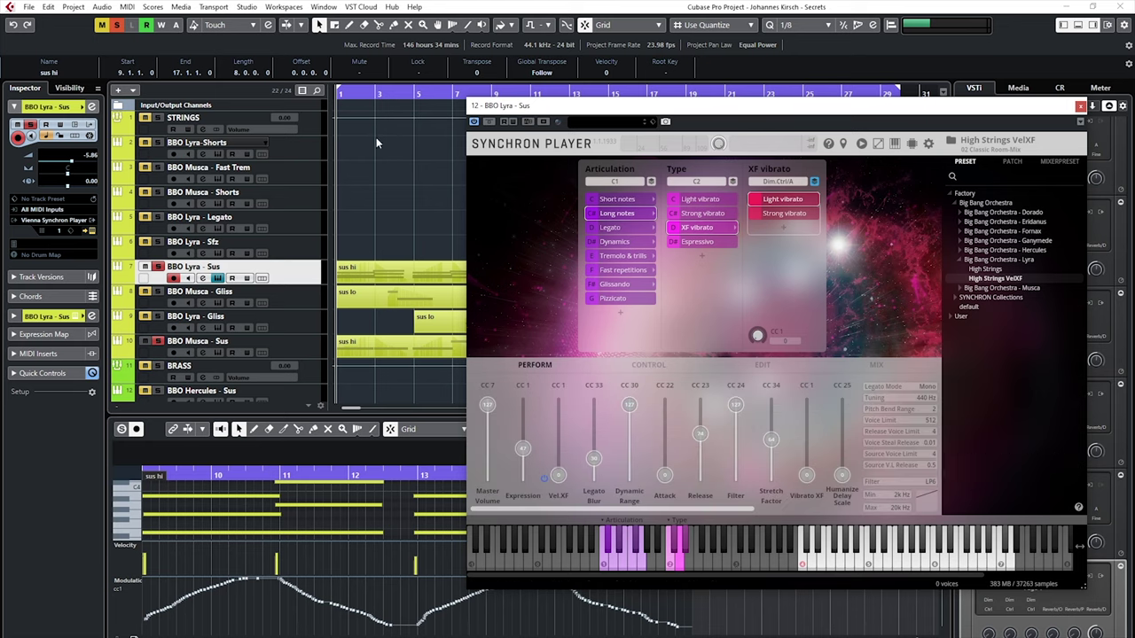
key("space")
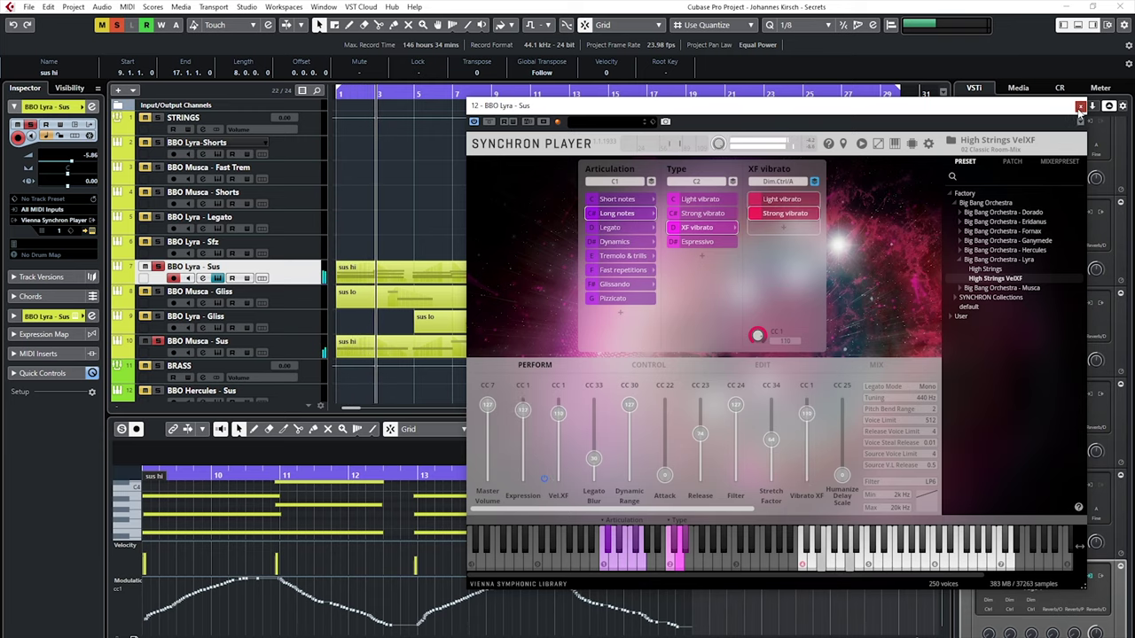
- Close the Lyra - Sus player and inspect the BBO Musca - Gliss Glissando Synchron Player
left_click(91, 316)
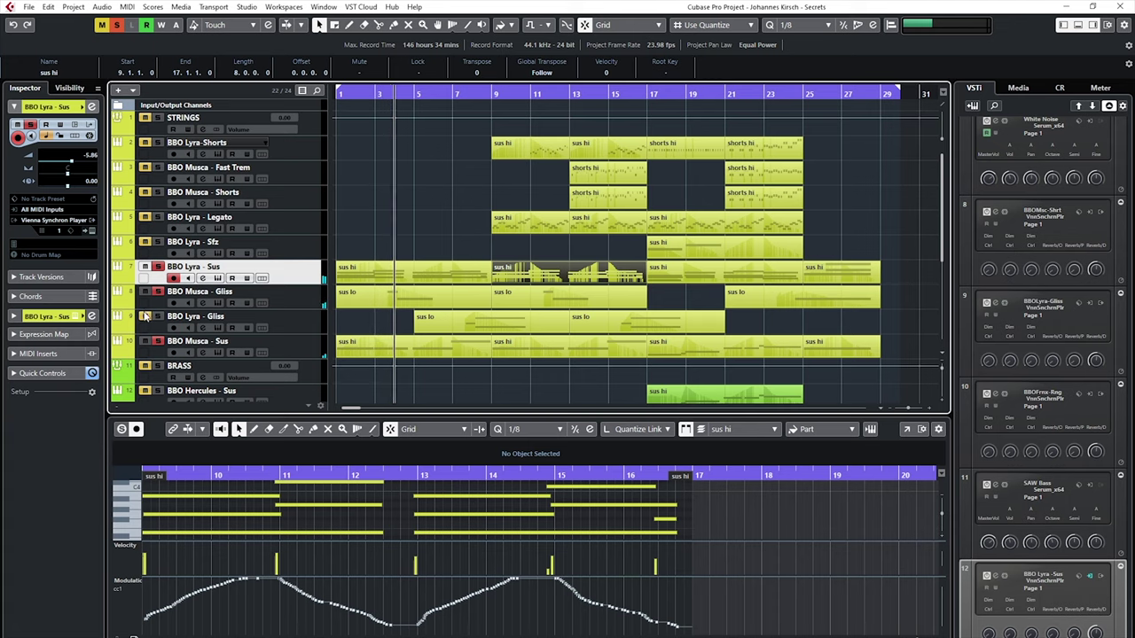
left_click(309, 297)
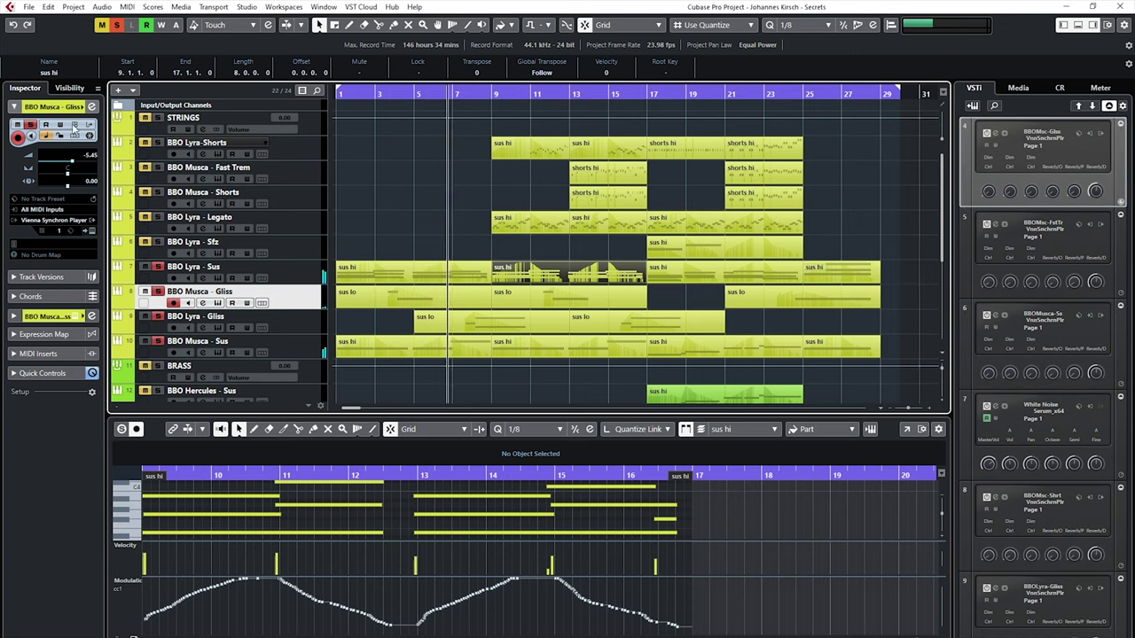
left_click(71, 125)
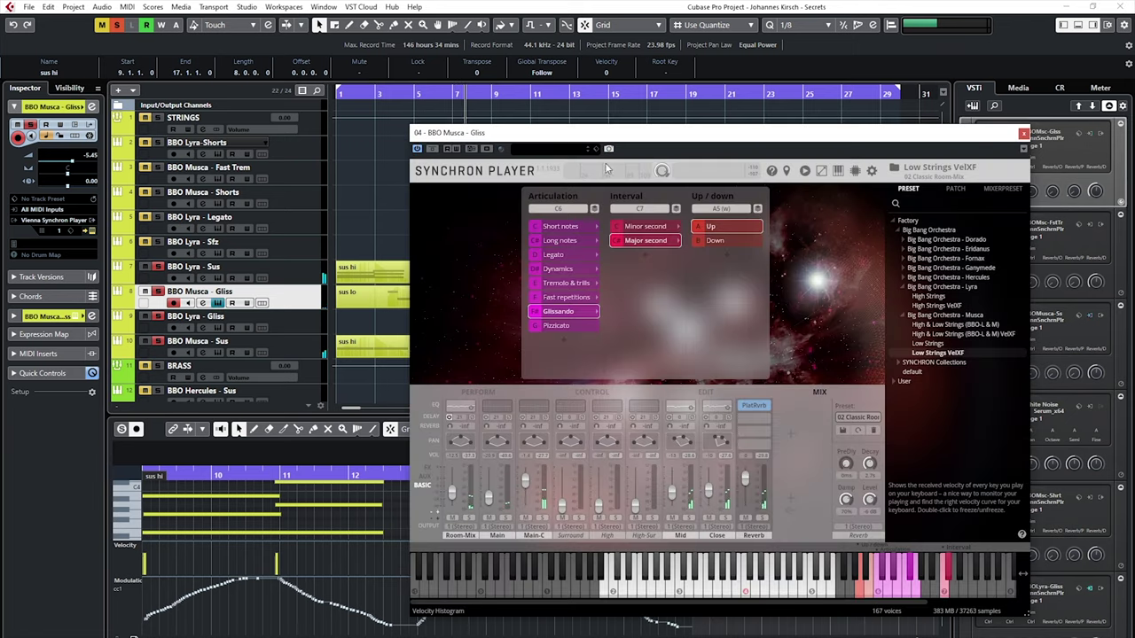
left_click_drag(588, 133, 313, 145)
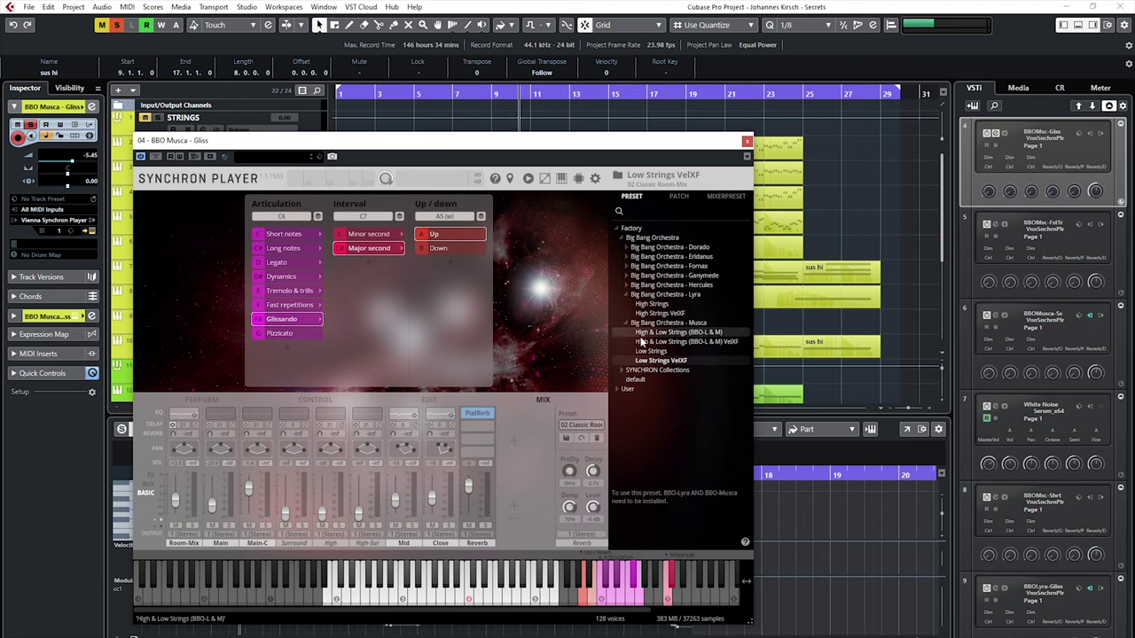
left_click(746, 141)
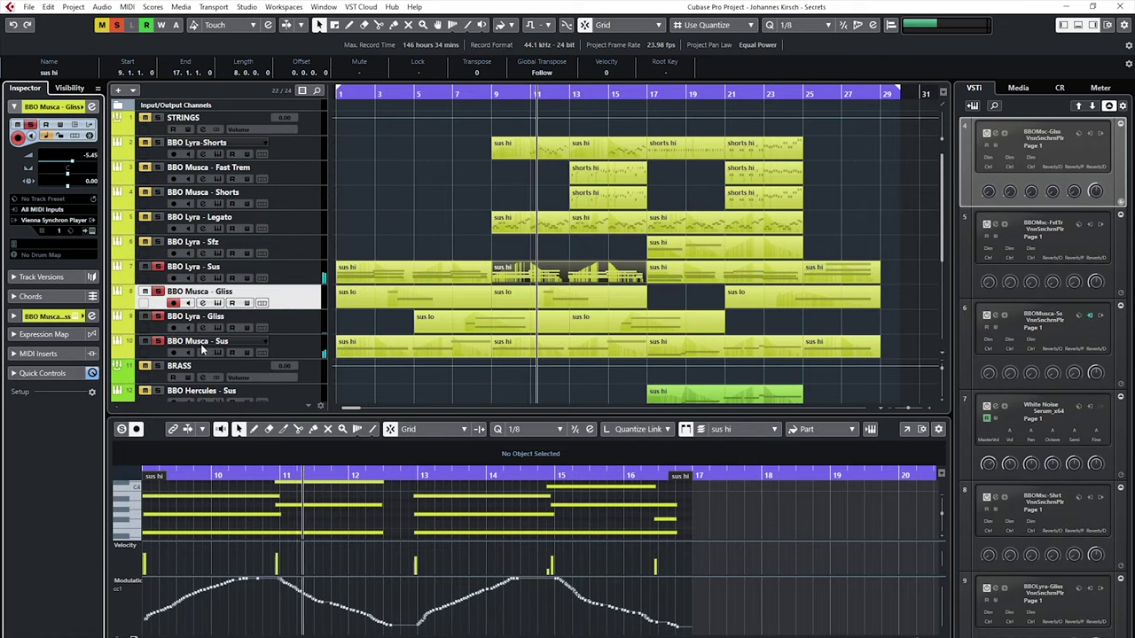
- Inspect the BBO Lyra - Gliss Glissando Synchron Player, then close it
left_click(283, 323)
left_click(74, 131)
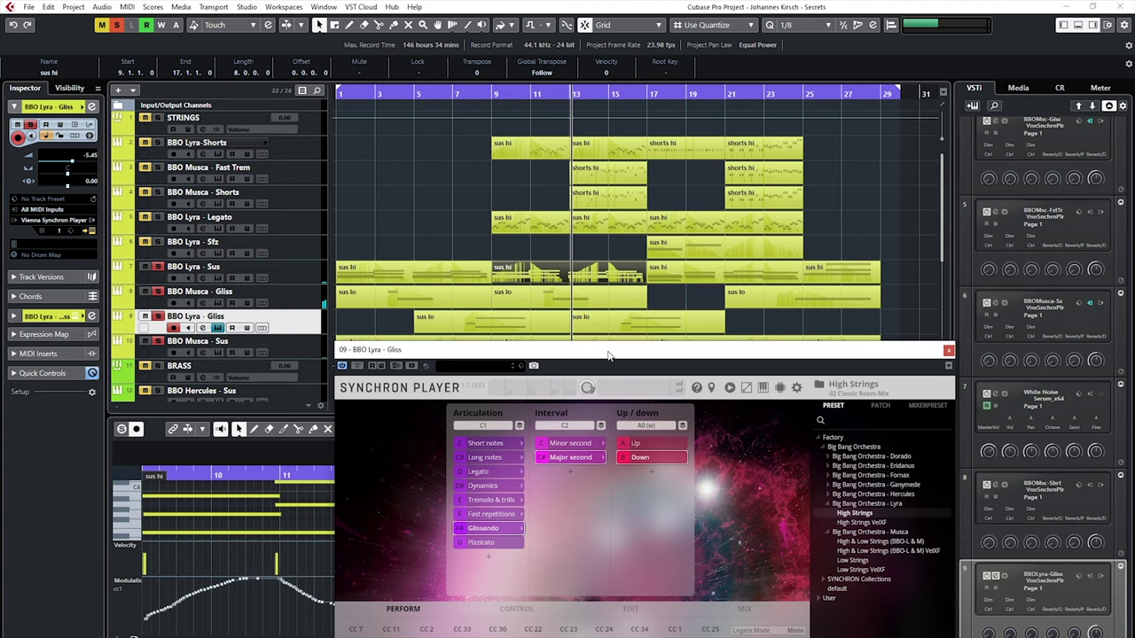
left_click_drag(608, 356, 598, 237)
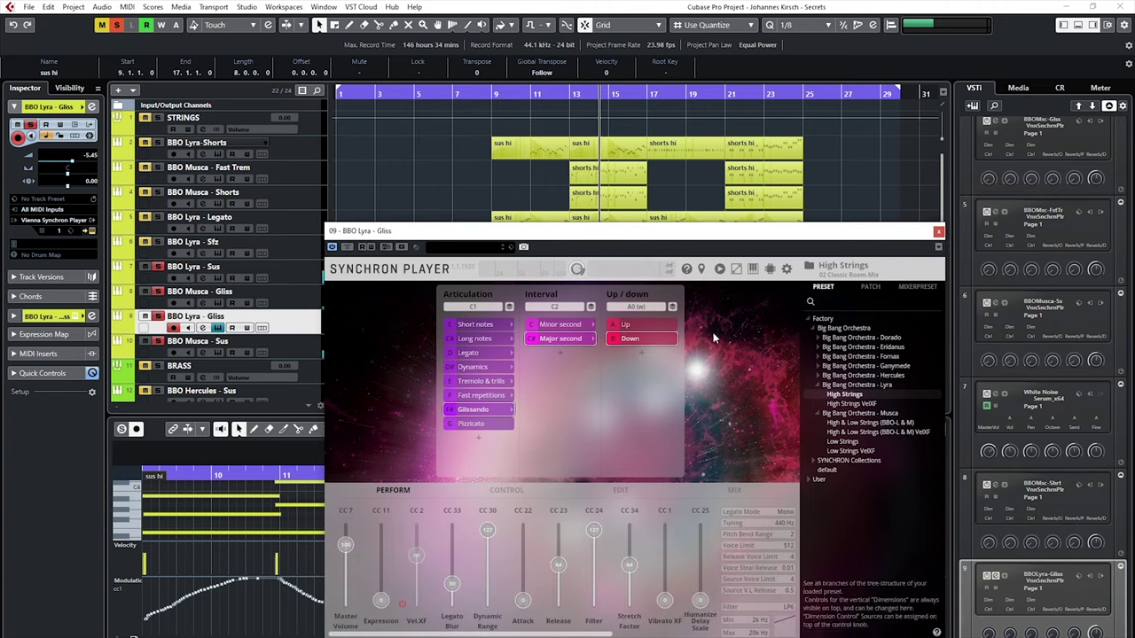
left_click(938, 232)
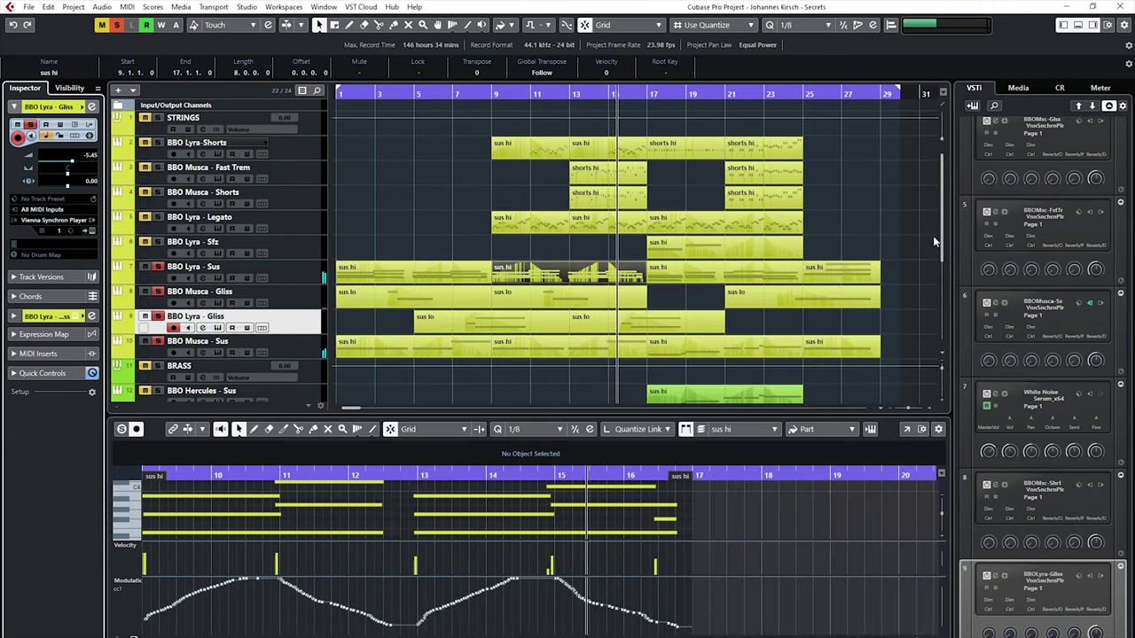
- Clear solo, show the sus hi part at bars 17–25, stop, and place the playhead at bar 17
left_click(116, 25)
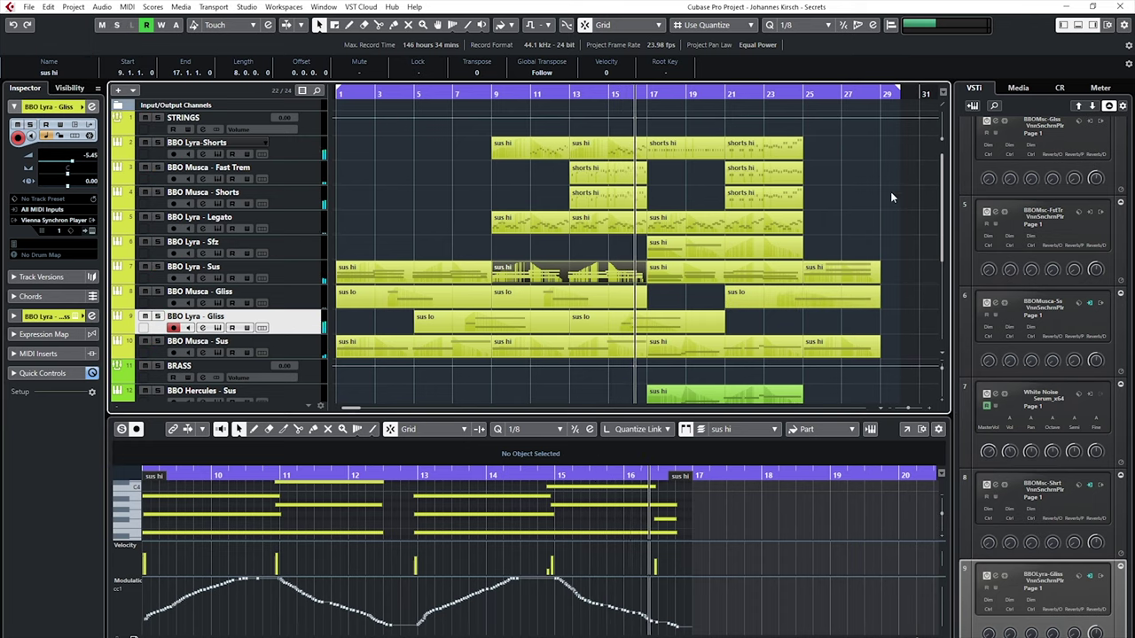
scroll(906, 180, "down", 5)
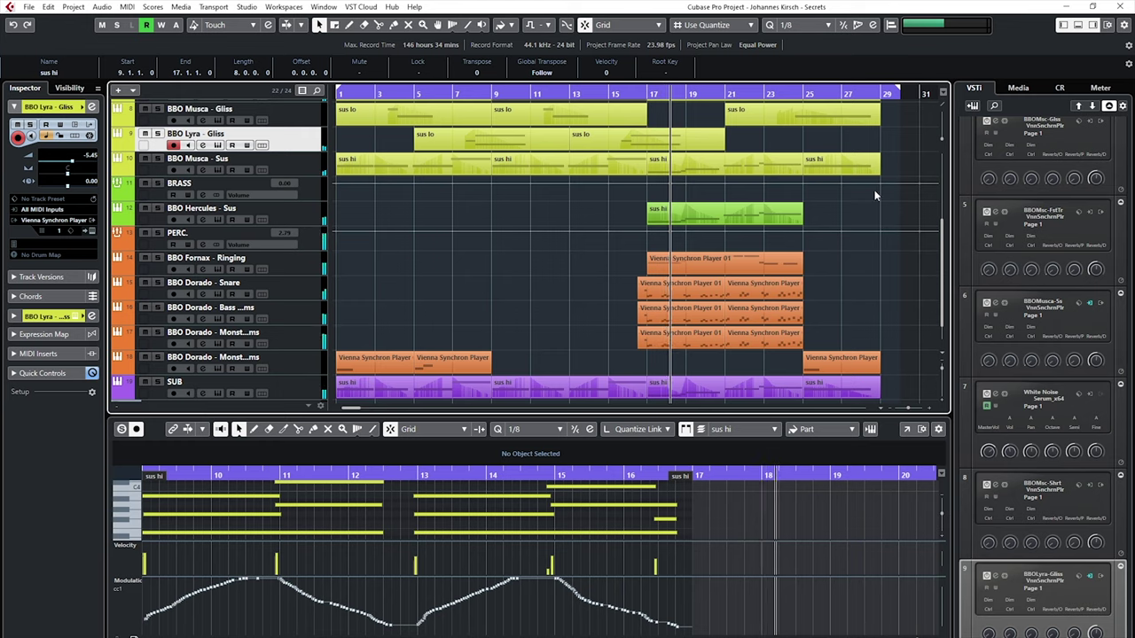
scroll(839, 173, "up", 5)
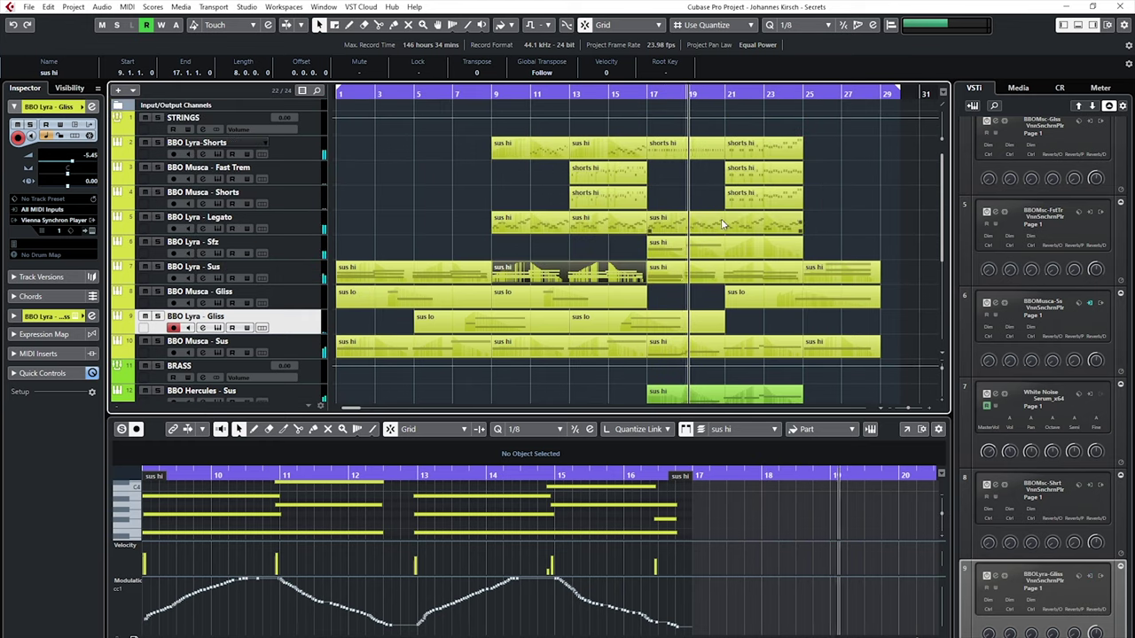
left_click(684, 277)
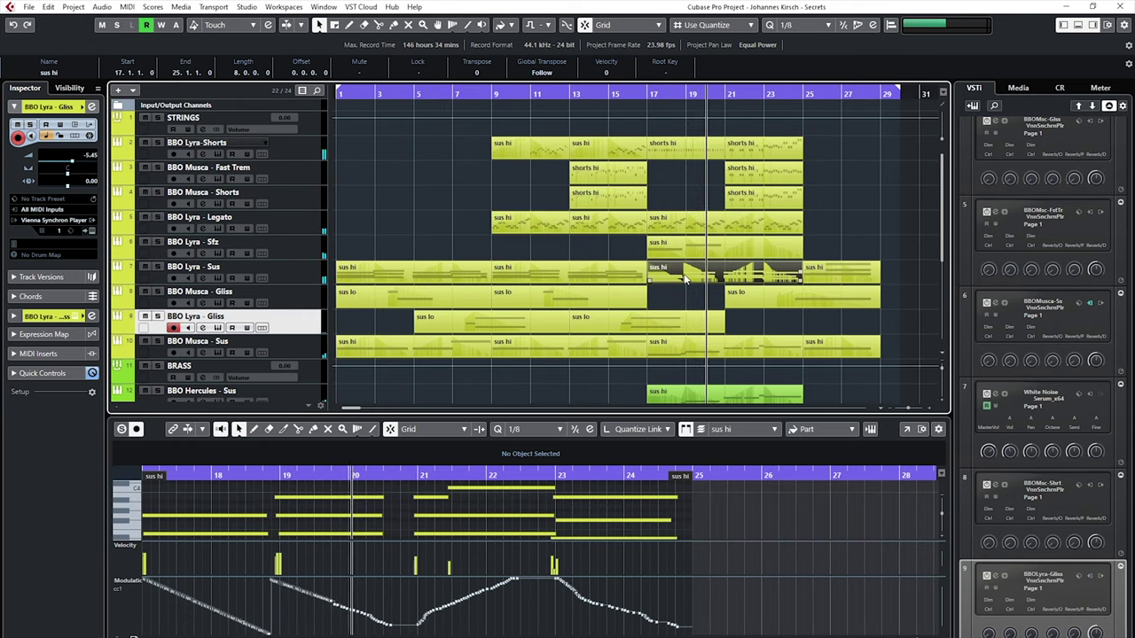
scroll(733, 312, "down", 5)
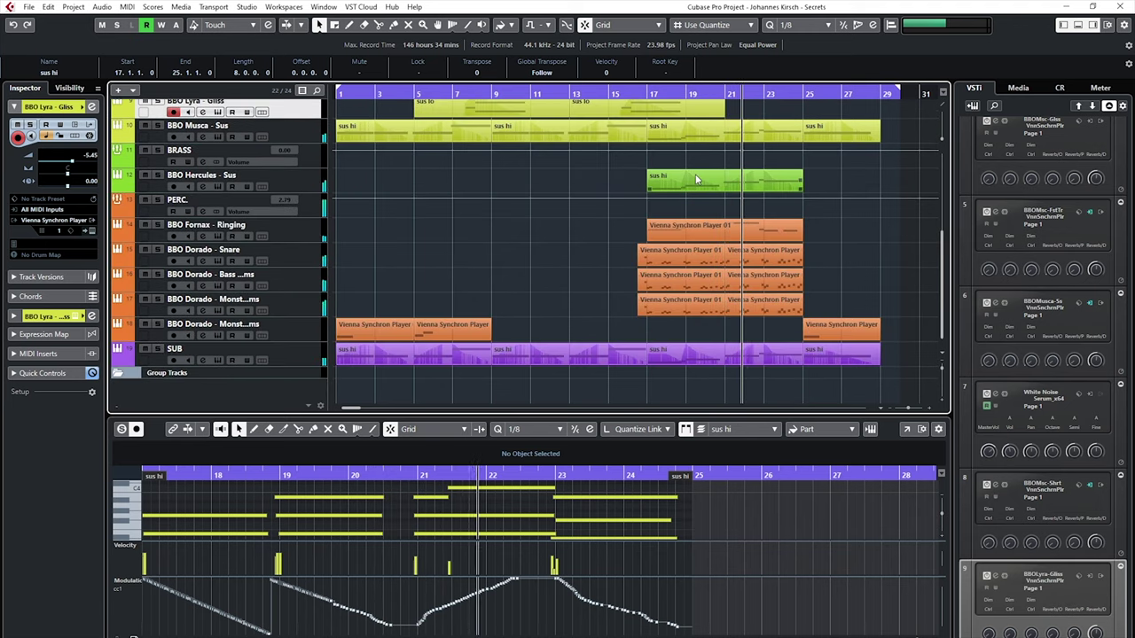
key("space")
left_click(648, 93)
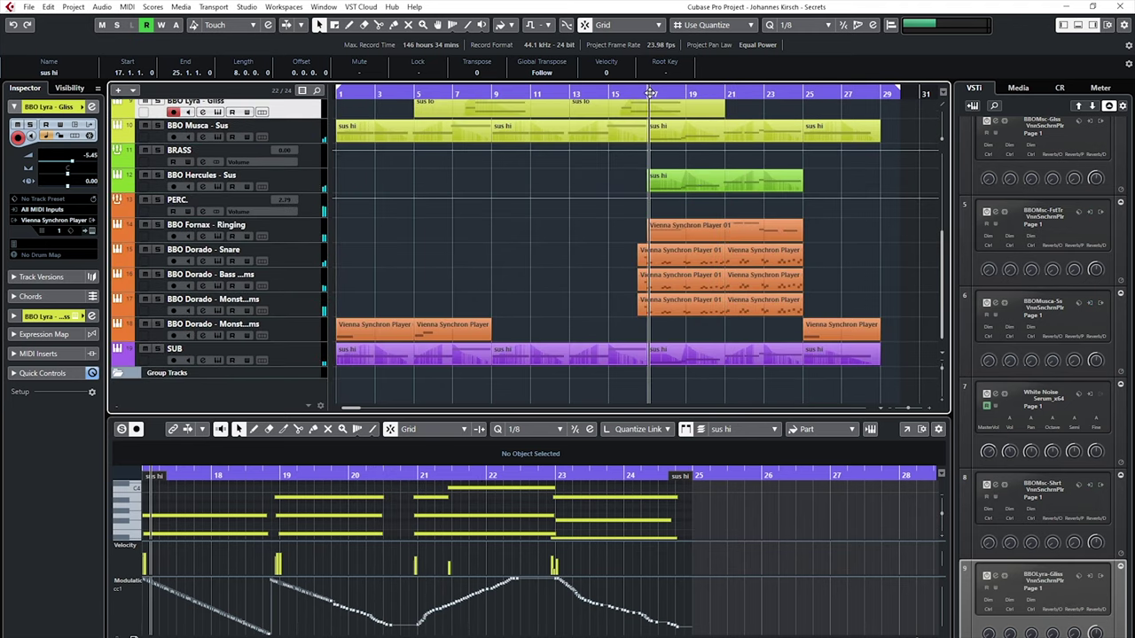
- Solo BBO Hercules - Sus and check its Low Brass VelXF Synchron Player
left_click(313, 193)
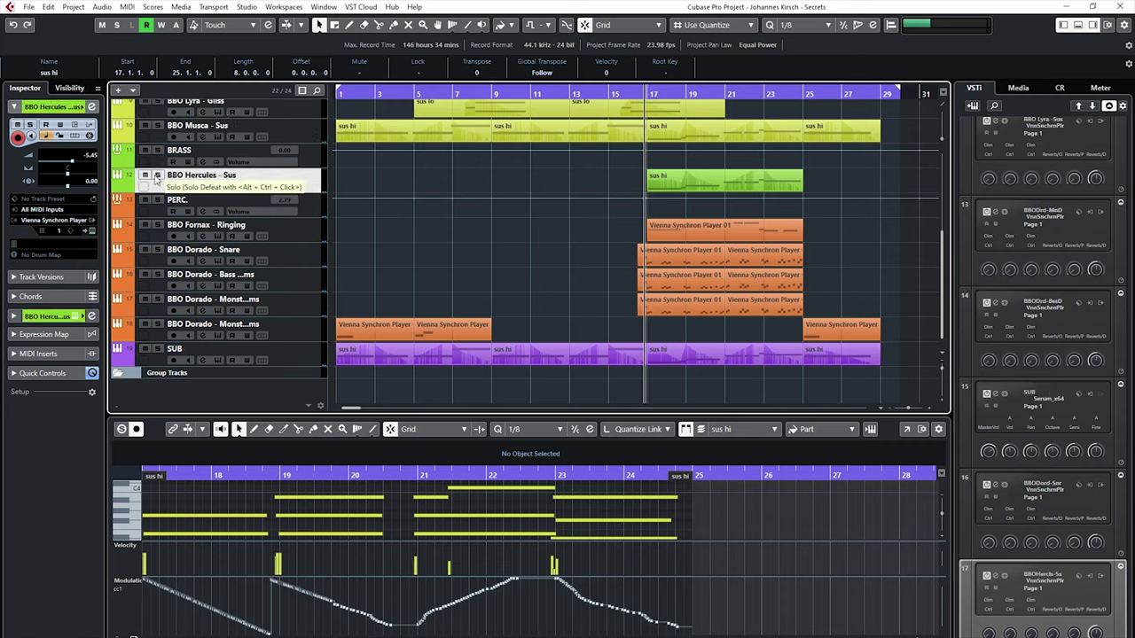
left_click(157, 176)
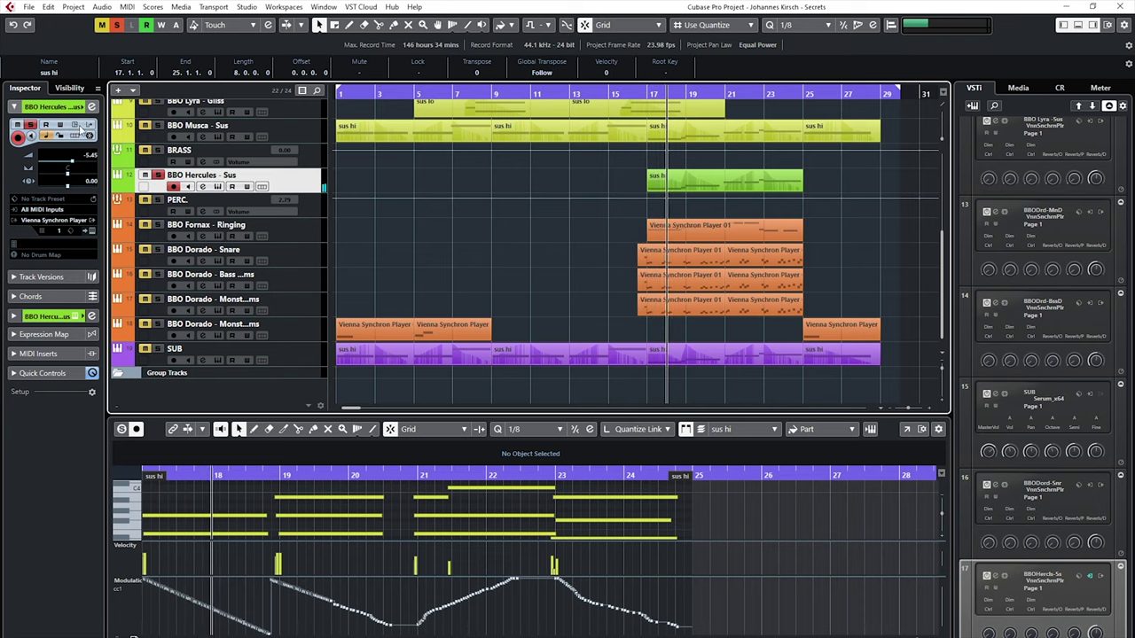
left_click(78, 127)
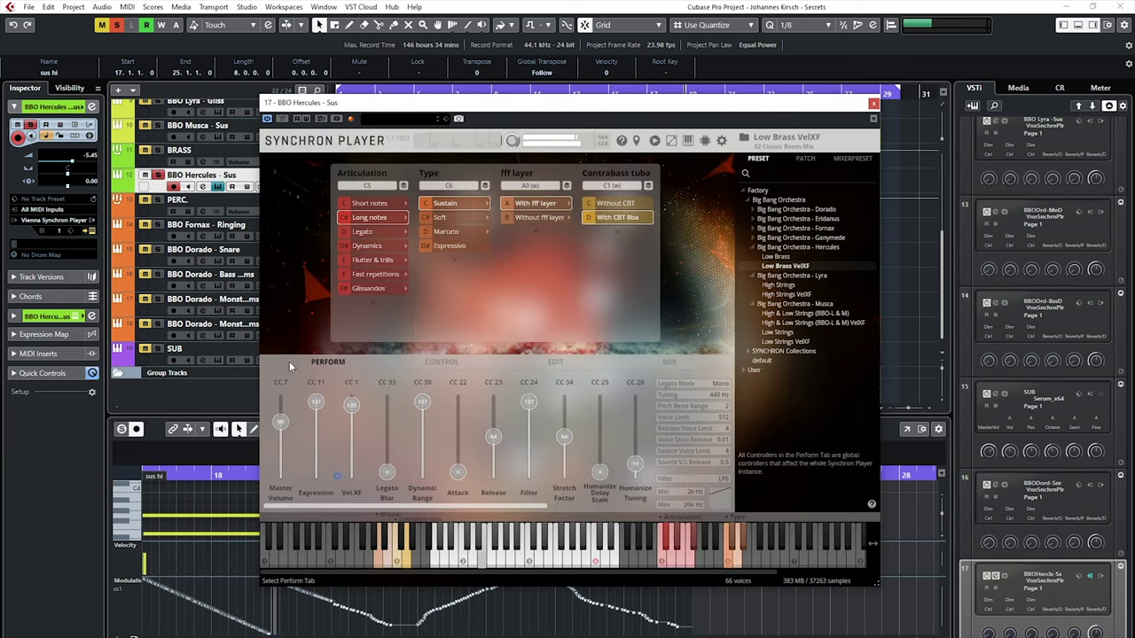
left_click(873, 104)
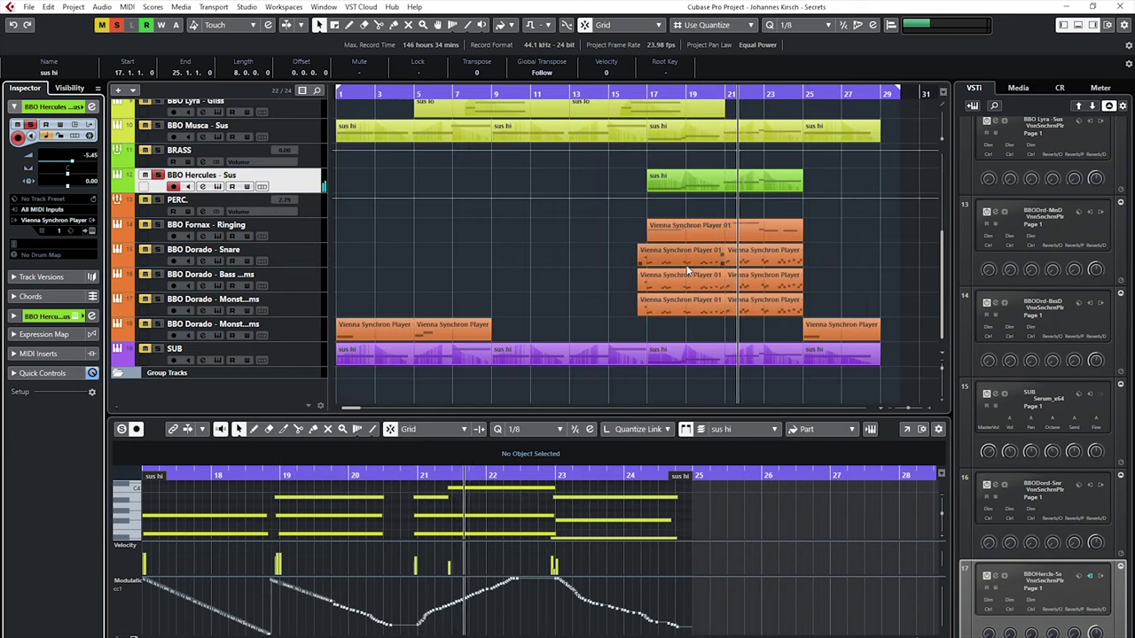
- Record-arm BBO Fornax - Ringing, restart near bar 17, and check its Drums and Pianos player
scroll(692, 284, "up", 3)
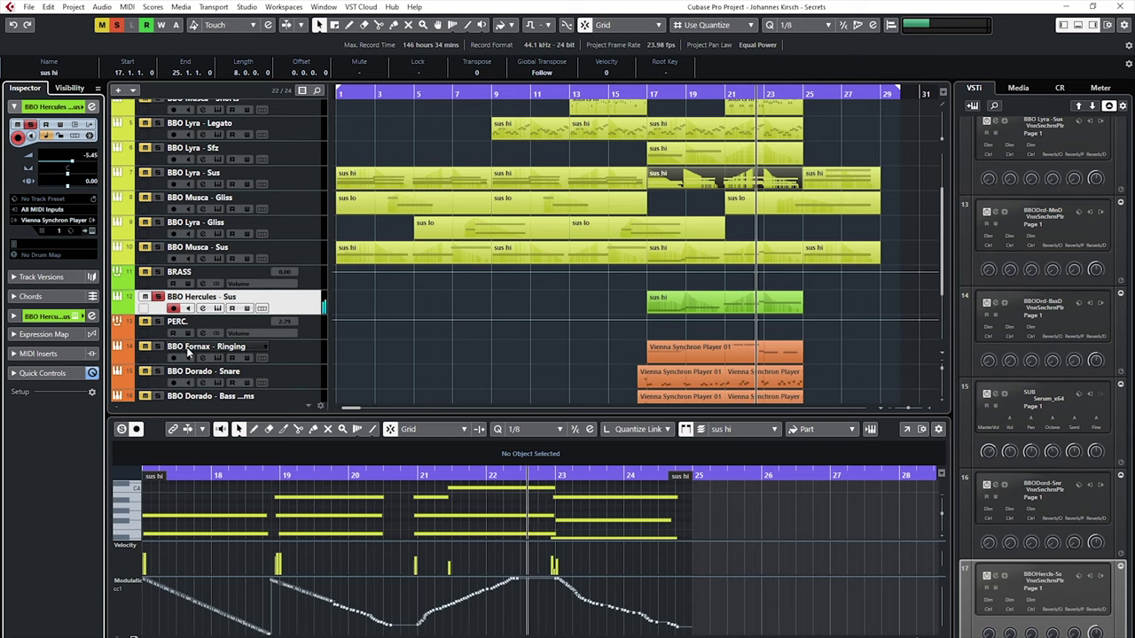
left_click(158, 346)
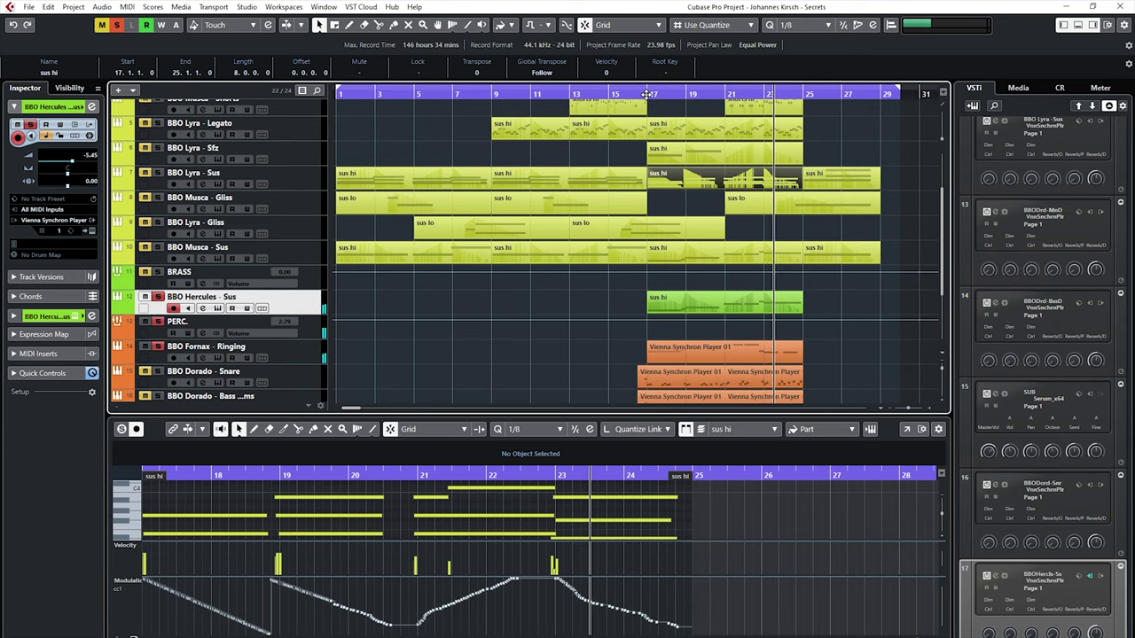
left_click(645, 94)
left_click(319, 352)
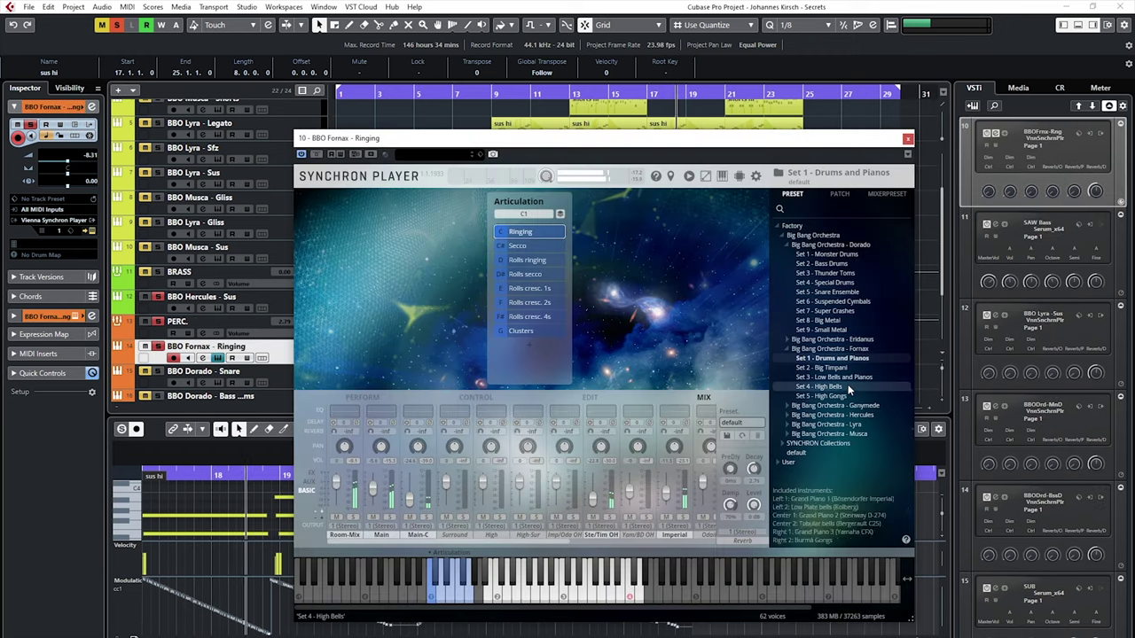
left_click(907, 139)
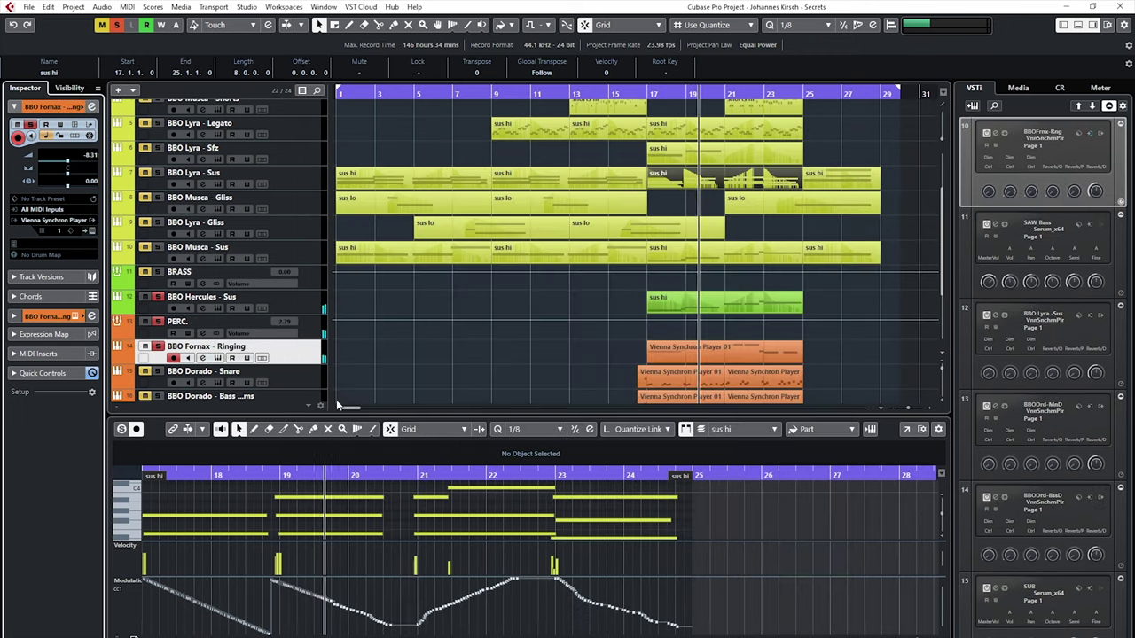
- Clear all solos, then solo the Dorado bass and first Dorado Monster tracks during playback
left_click(118, 25)
key("space")
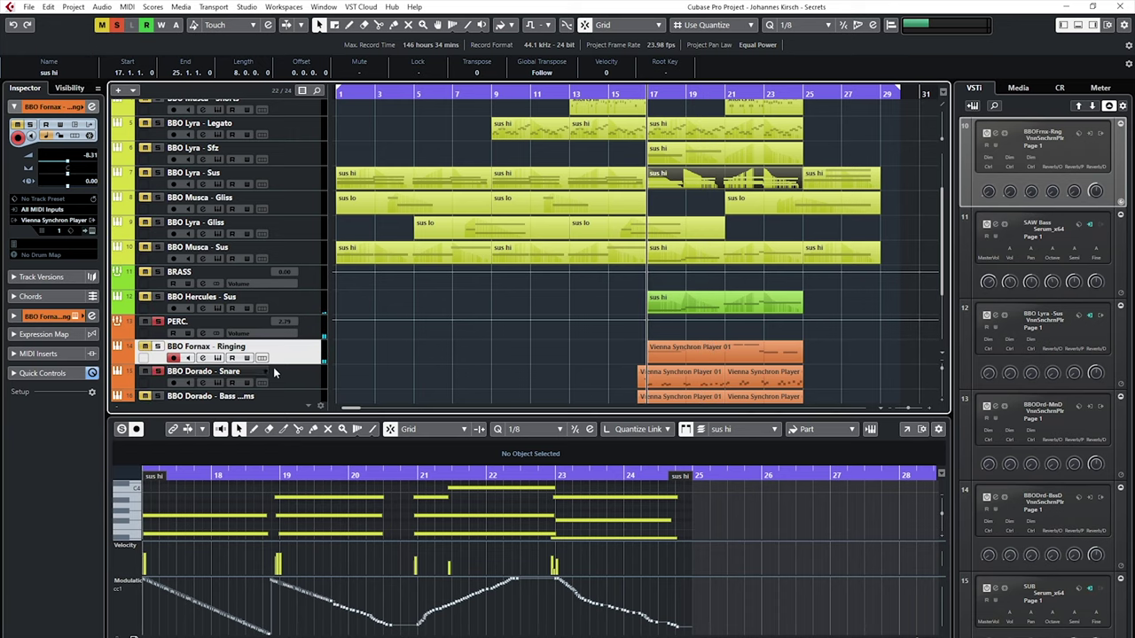
left_click(273, 372)
key("space")
scroll(579, 296, "down", 3)
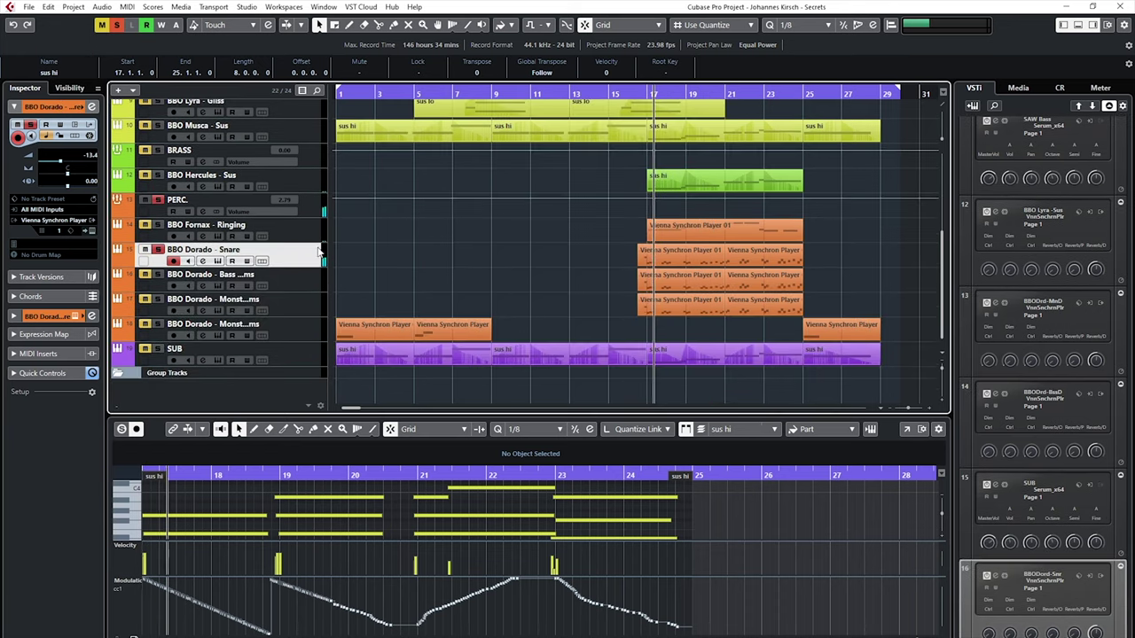
left_click(158, 275)
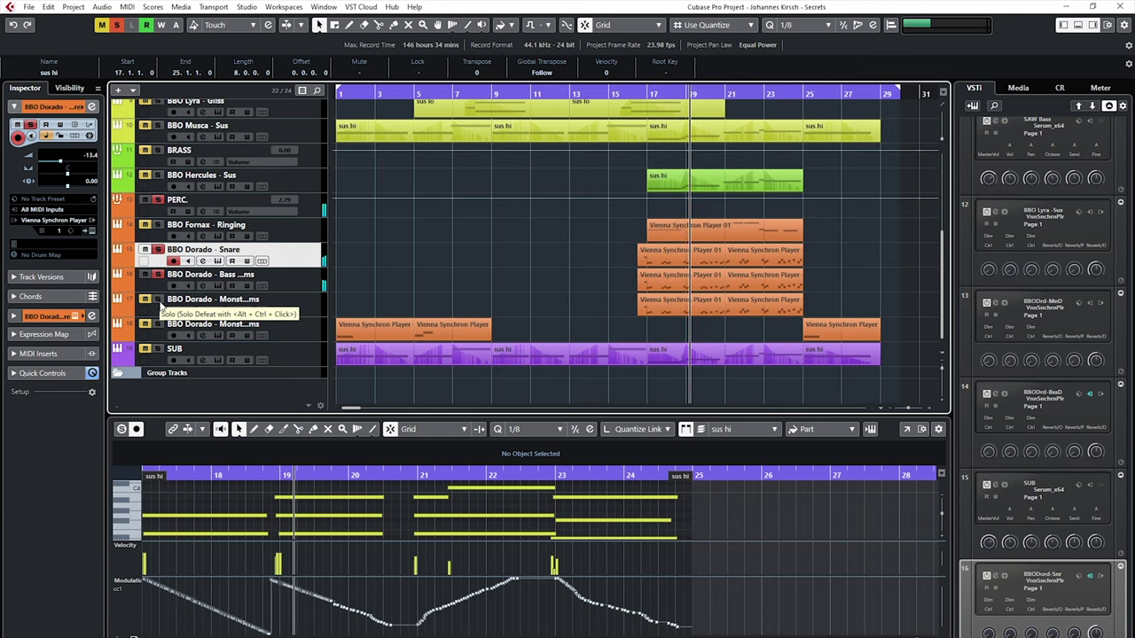
left_click(158, 301)
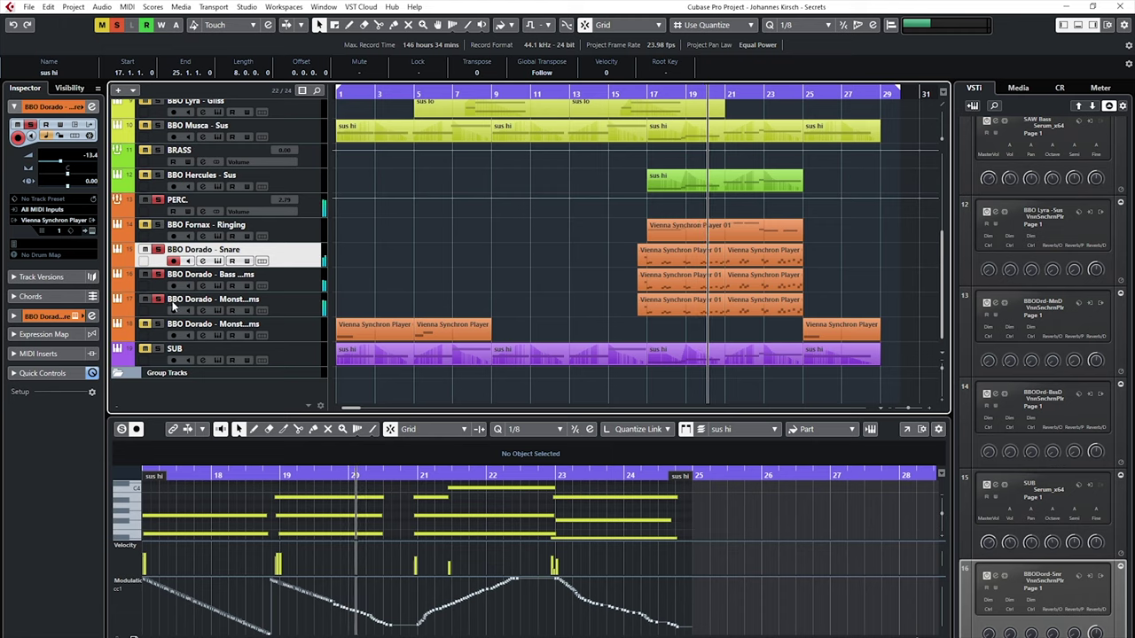
key("space")
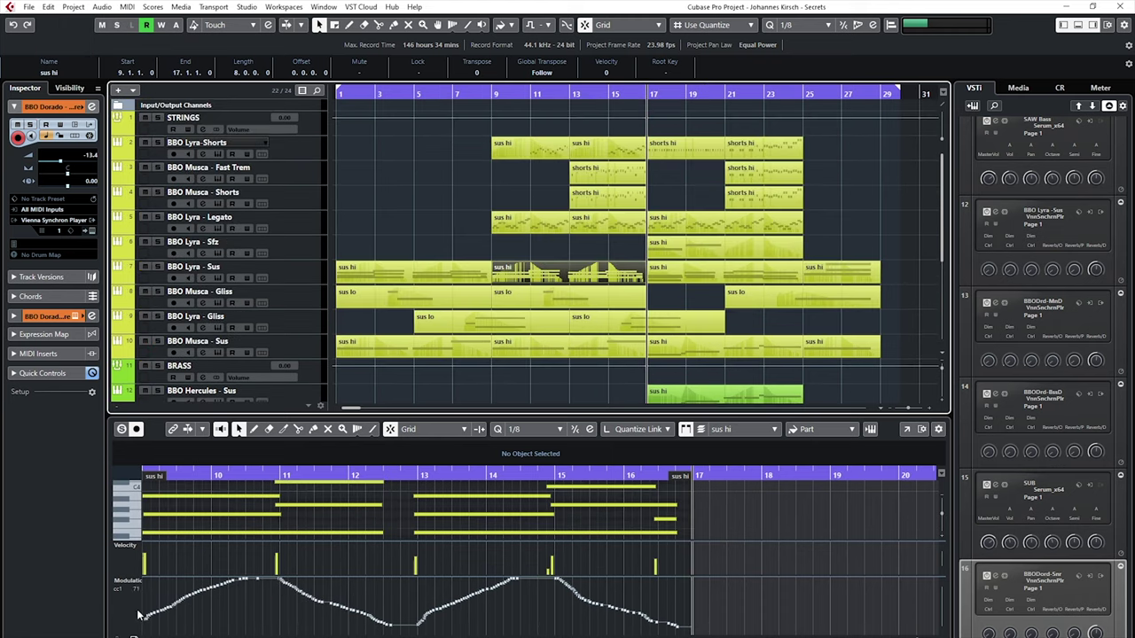
- Select the Lyra - Sus sus hi part at bars 17–25 and play from bar 17
left_click(718, 277)
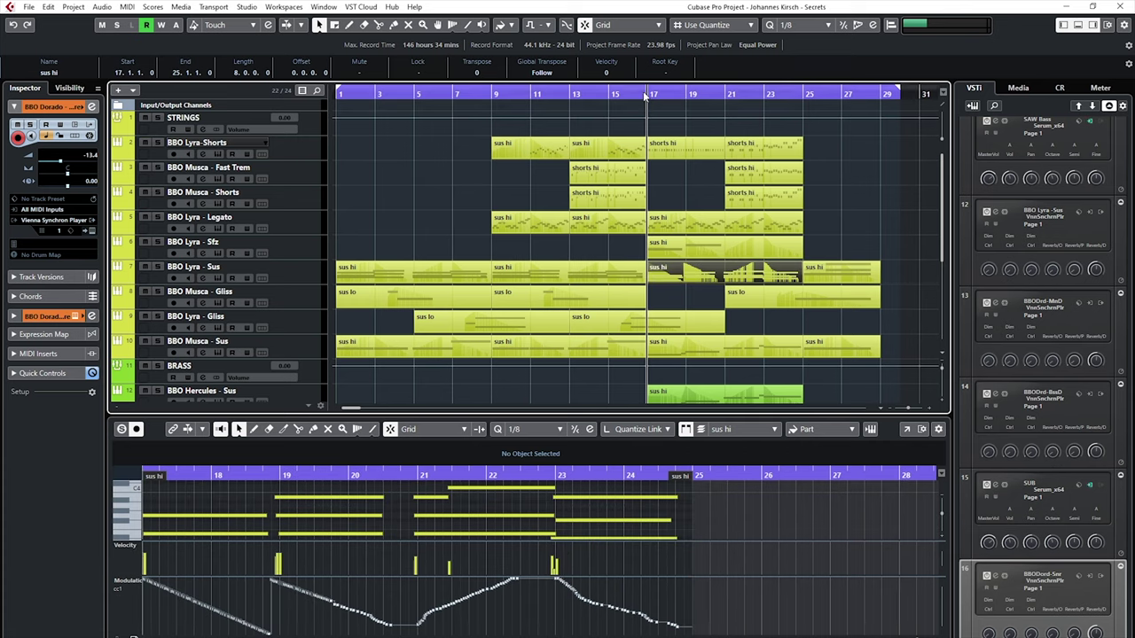
key("space")
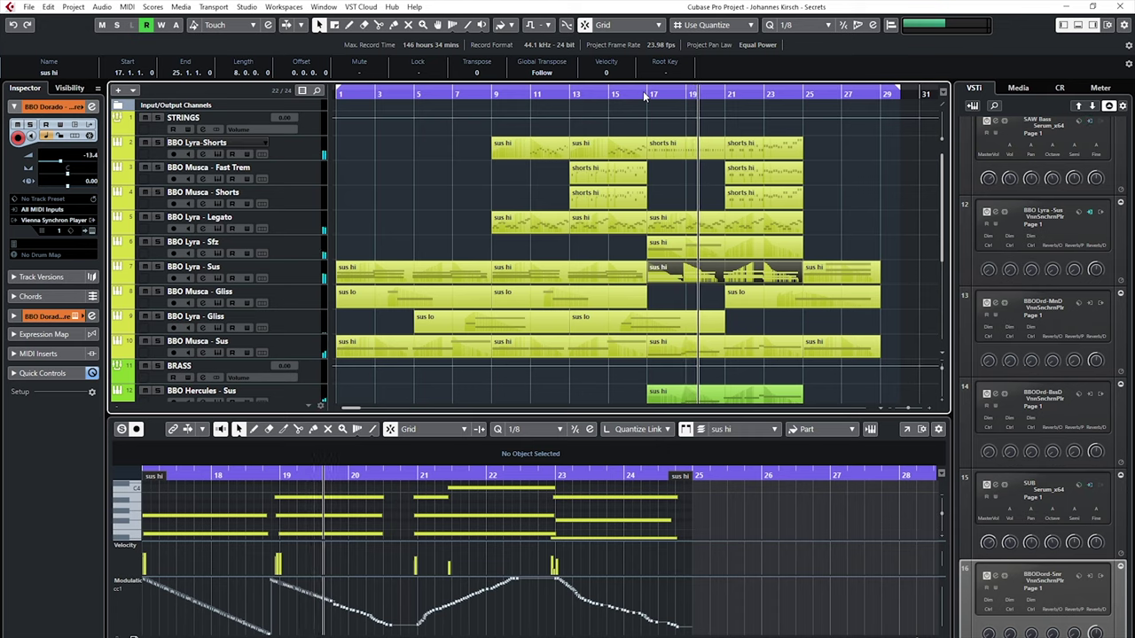
- Solo BBO Lyra - Legato and check its High Strings VelXF Legato Synchron Player
left_click(309, 230)
left_click(75, 127)
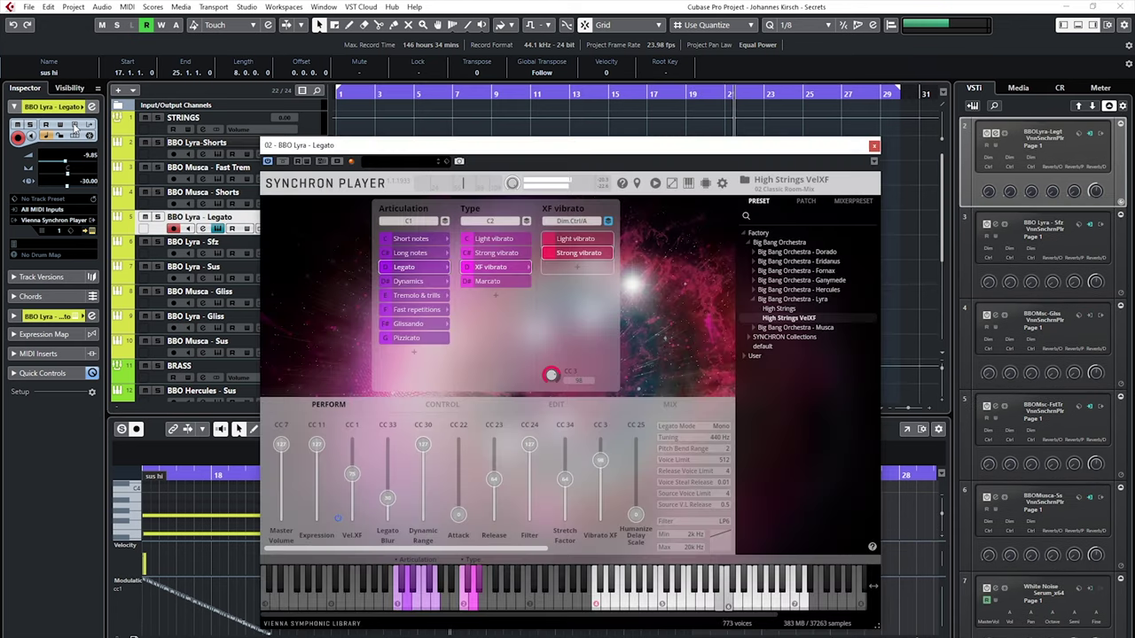
left_click(157, 218)
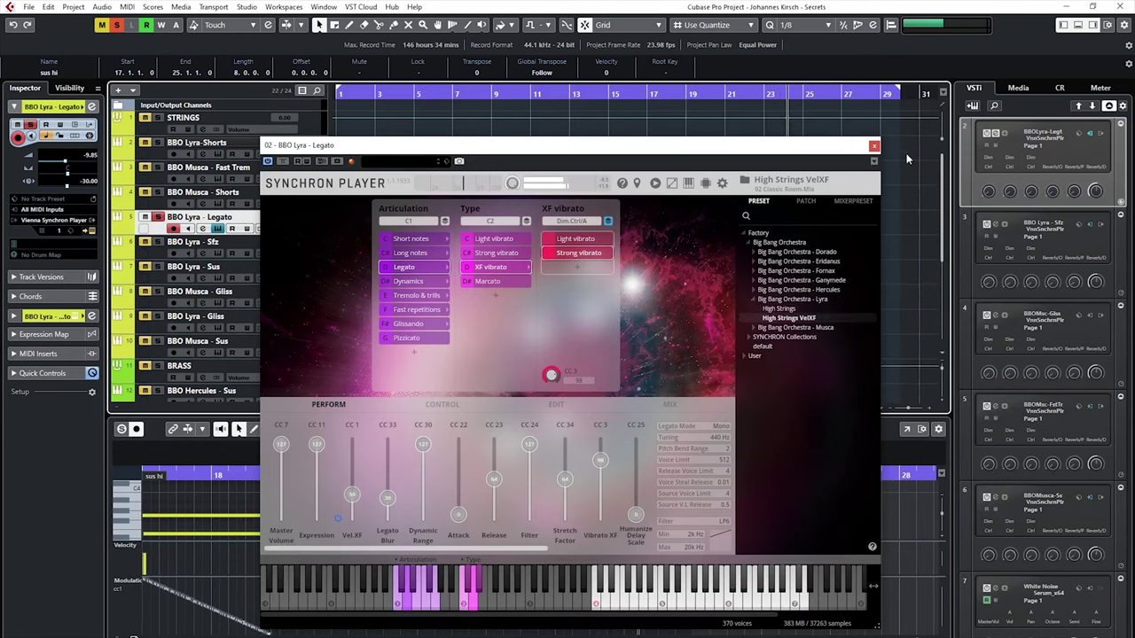
left_click(873, 147)
- Enable cycle and play from bar 21 with Fast Trem and Shorts soloed, Lyra Legato unsoloed
key("space")
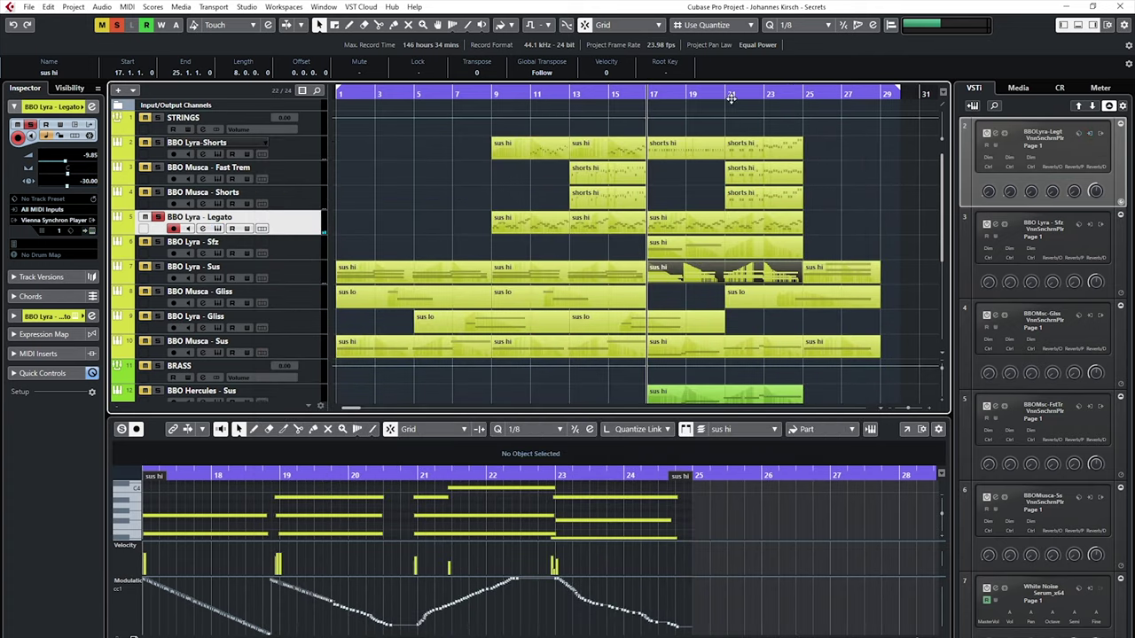
left_click(715, 94)
left_click(724, 96)
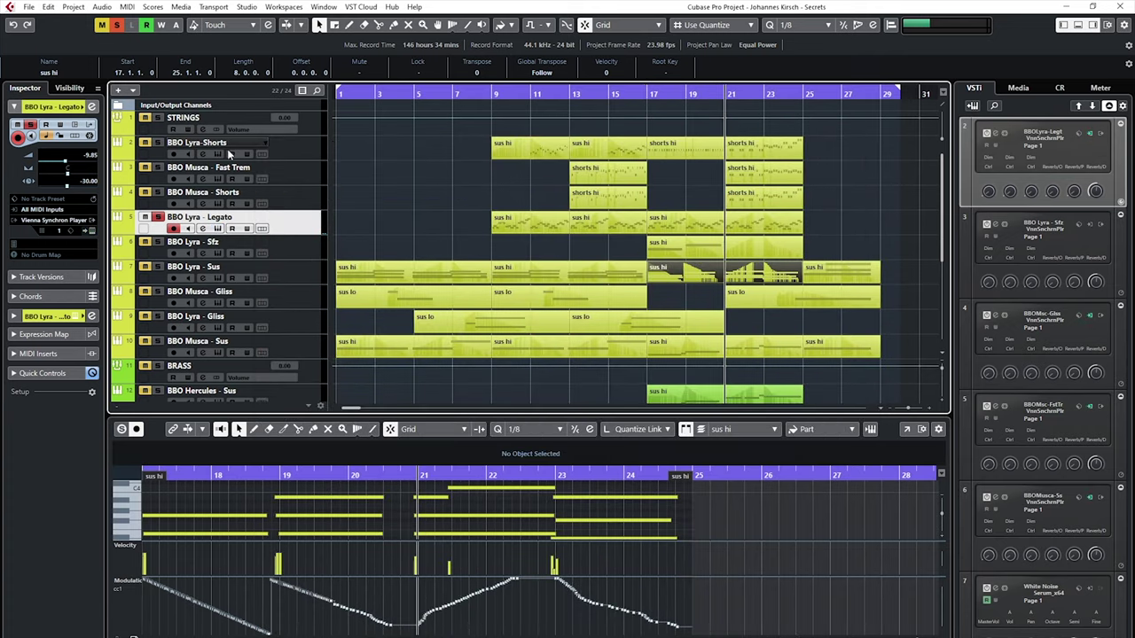
left_click(158, 168)
key("space")
left_click(157, 192)
left_click(157, 217)
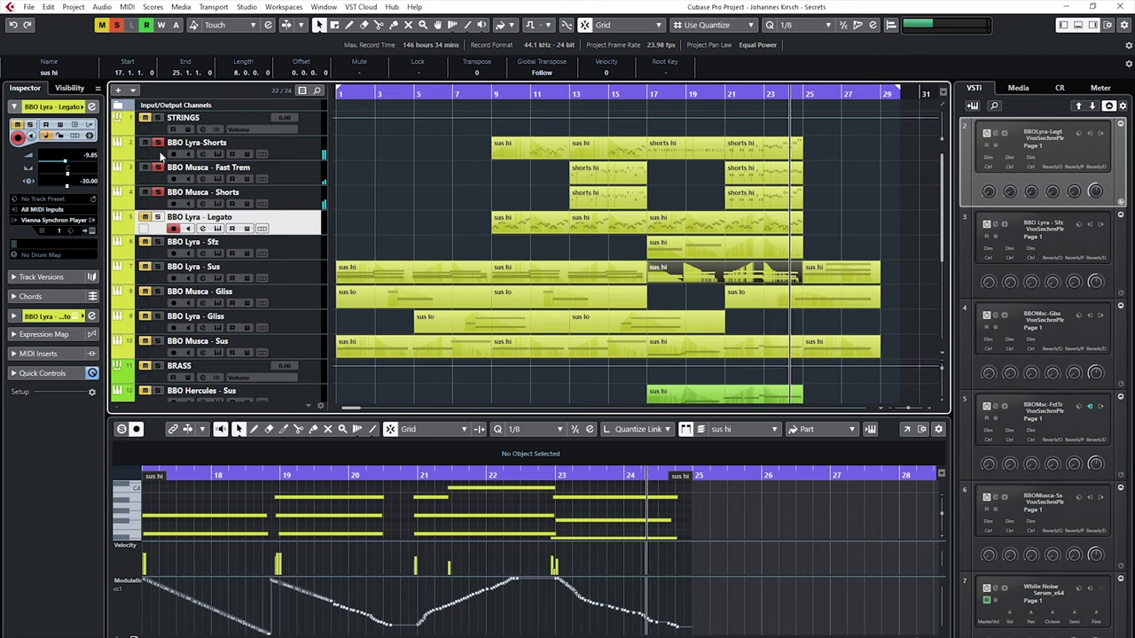
key("space")
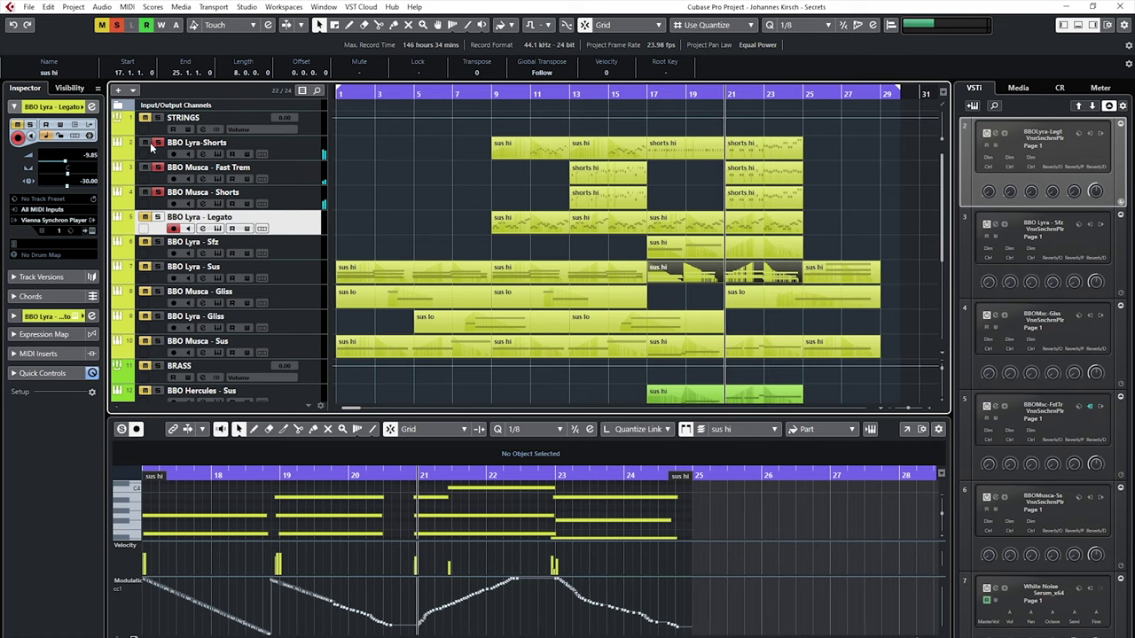
- From bar 13, open the Synchron Player for the BBO Musca - Fast Trem track
left_click(570, 93)
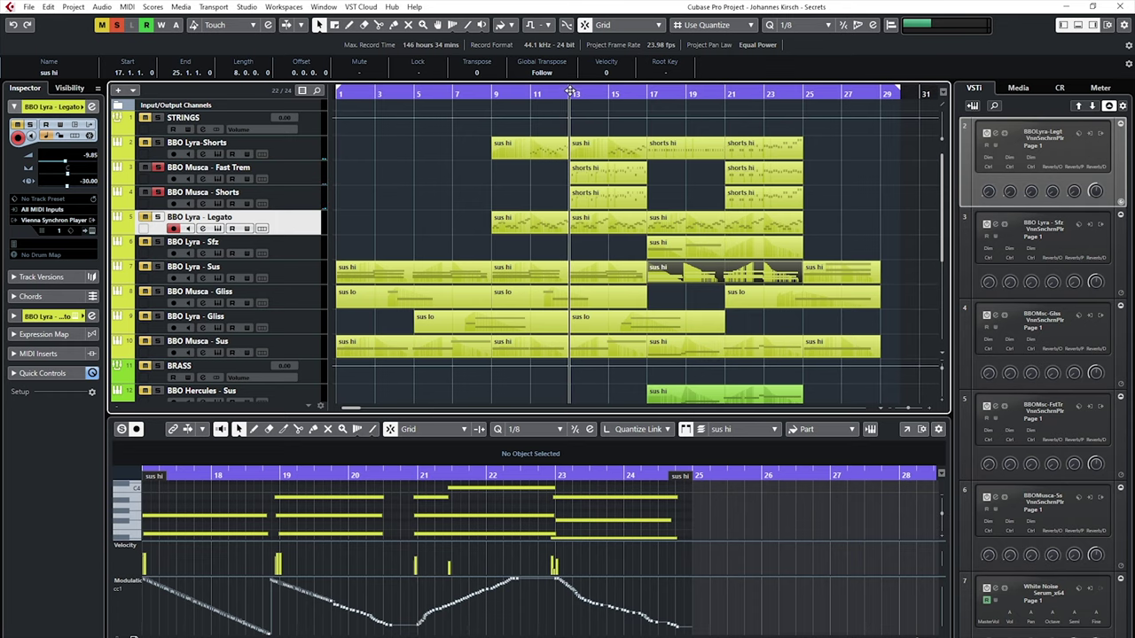
left_click(310, 181)
left_click(74, 125)
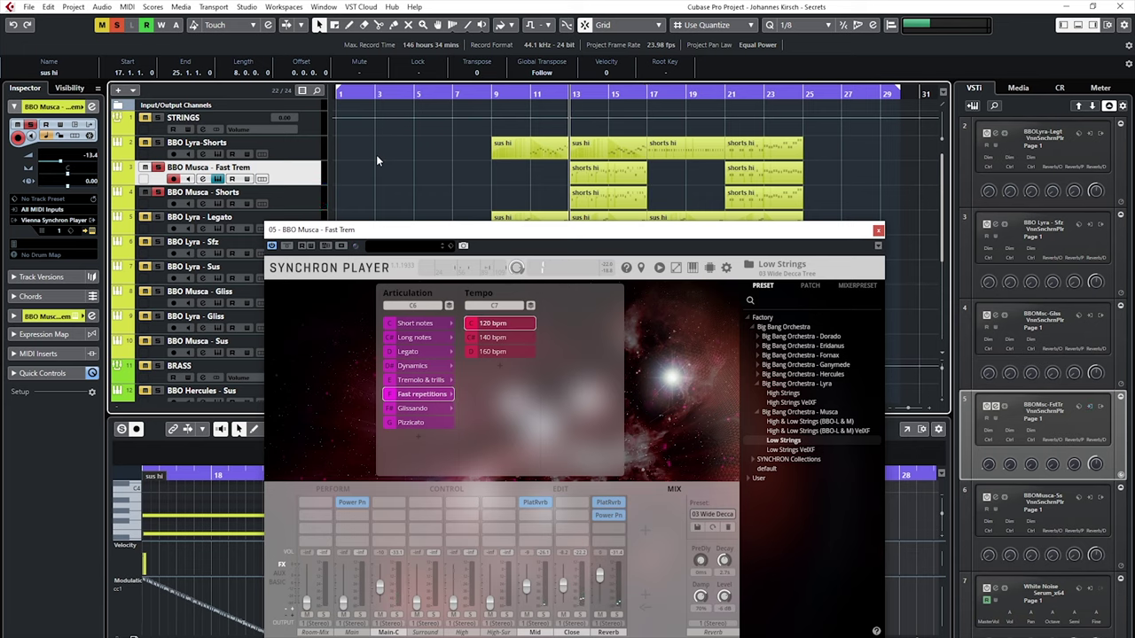
- Clear all solos, close the Fast Trem Synchron Player, and resume playback near bar 24
left_click(121, 25)
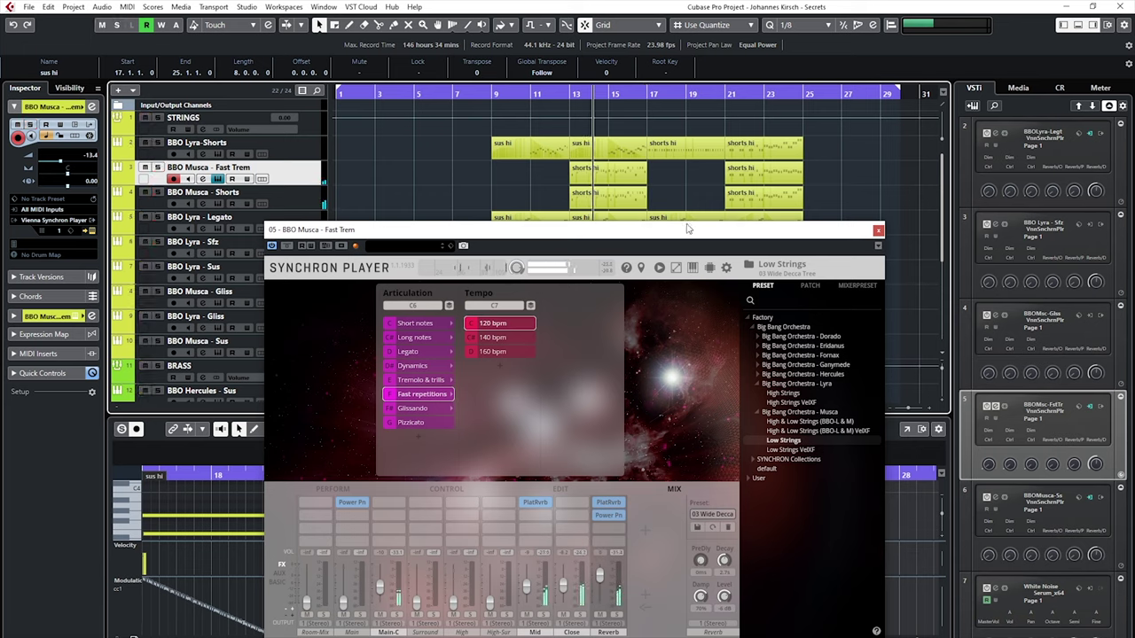
left_click(878, 233)
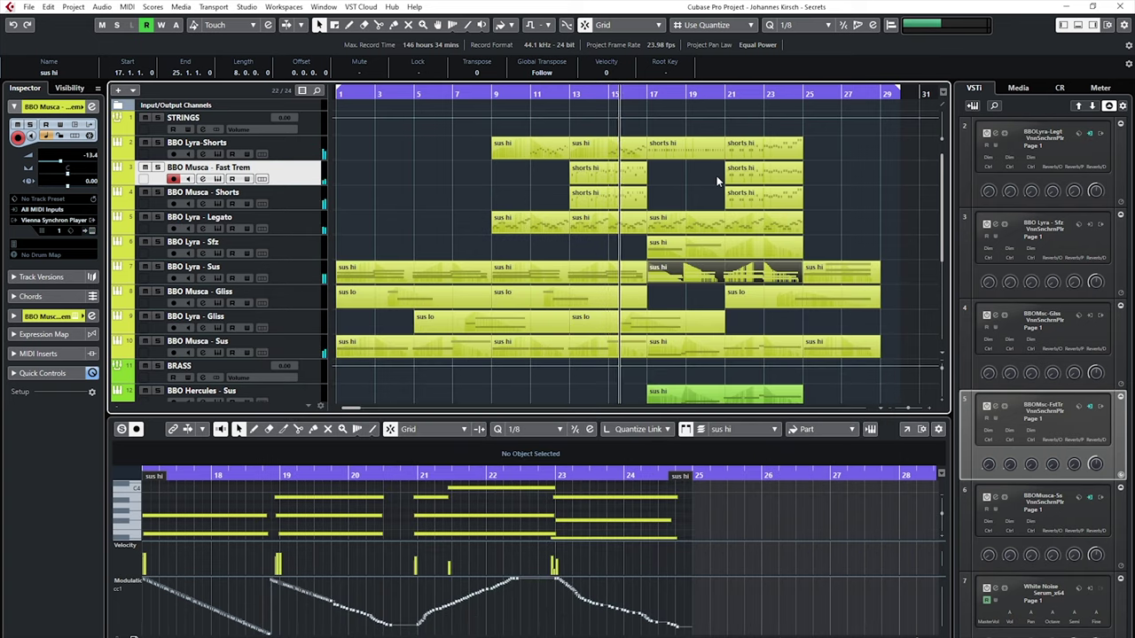
left_click(785, 94)
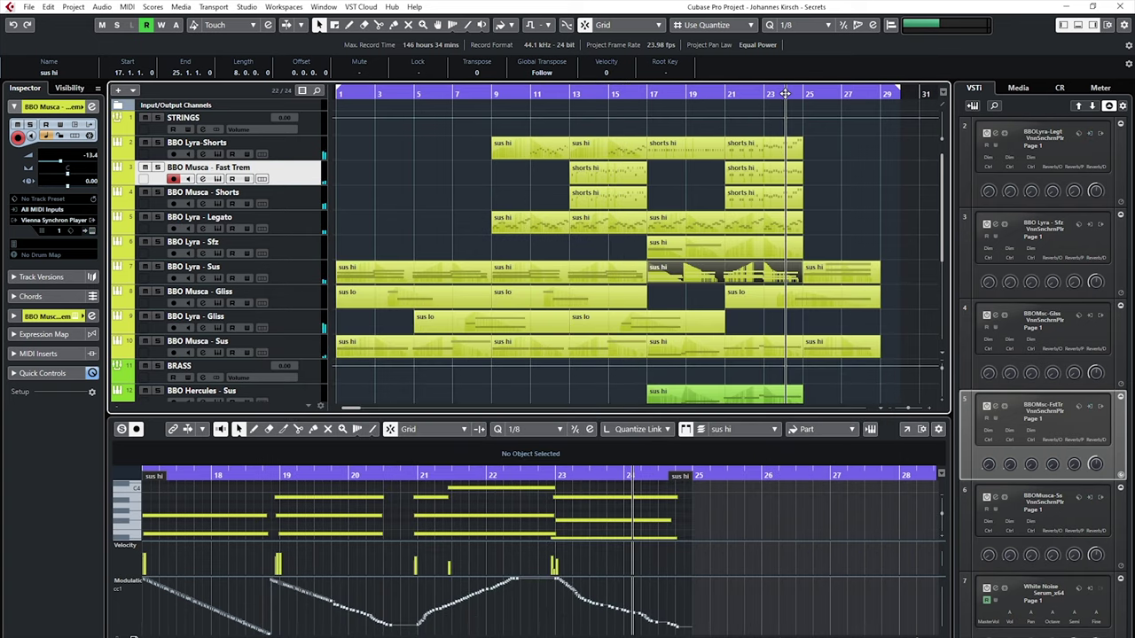